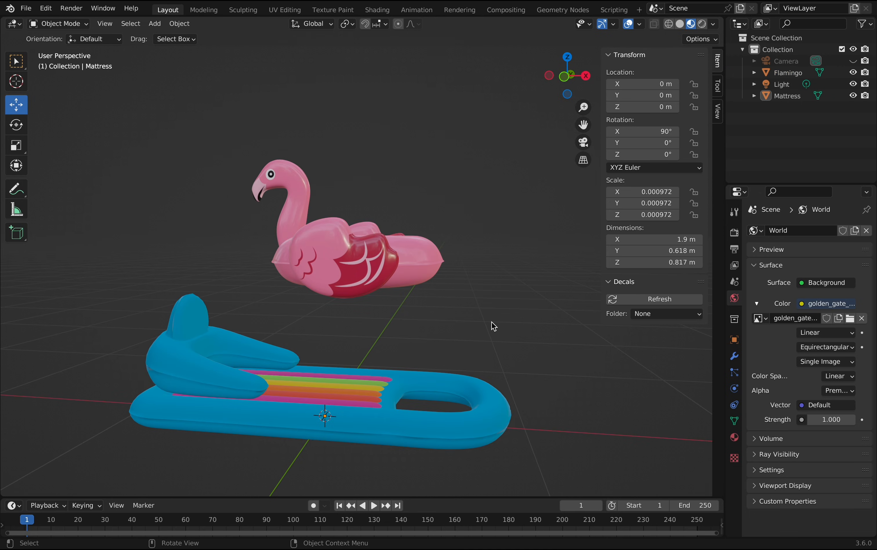
Step: Set the mattress's origin to its center of mass (surface)
left_click(261, 357)
right_click(260, 365)
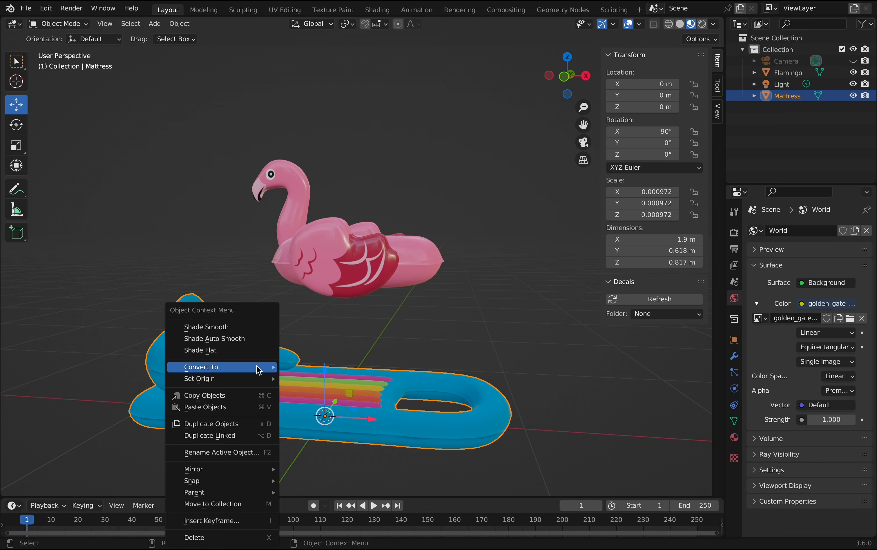
mouse_move(240, 385)
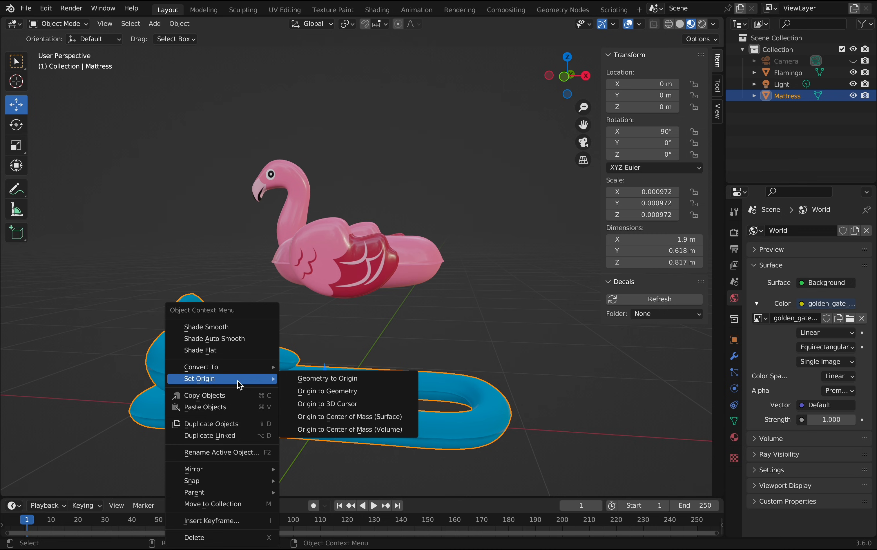
left_click(350, 417)
middle_click_drag(248, 379, 227, 426)
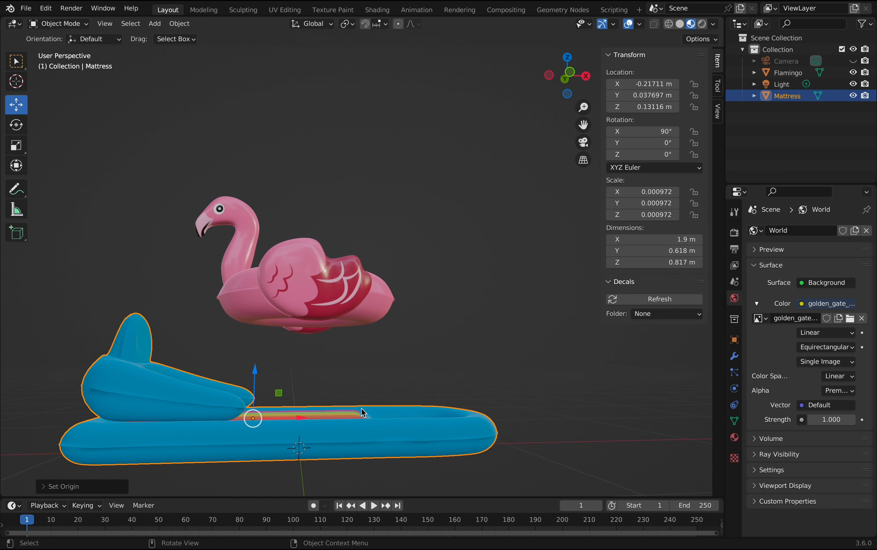
middle_click_drag(361, 408, 337, 402)
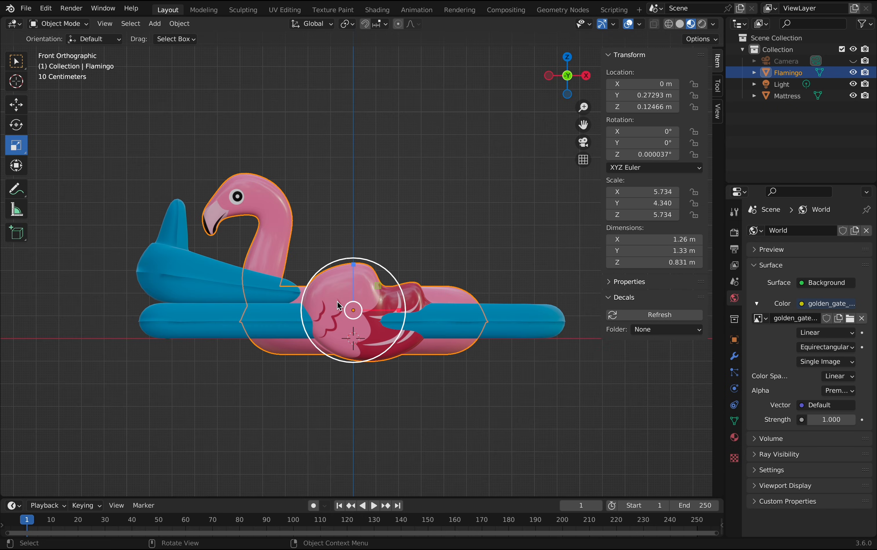
Step: Enlarge the flamingo to a scale of about 6.74 × 5.10 × 6.74 and shift it closer to the mattress's center
left_click_drag(320, 298, 350, 296)
left_click(16, 105)
middle_click_drag(404, 261, 518, 227)
left_click_drag(504, 236, 459, 253)
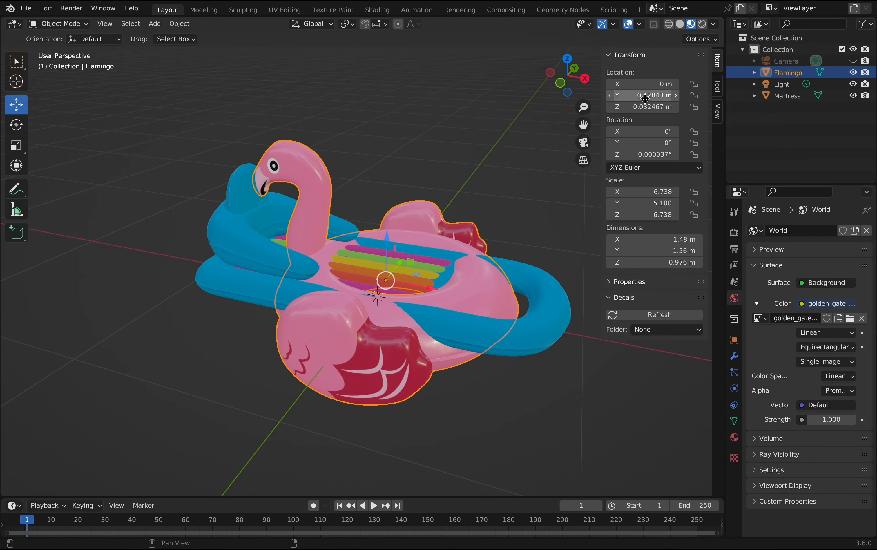
Step: Set the flamingo's Y and Z location to 0 m
left_click(644, 97)
type("0")
key("Return")
left_click(645, 107)
type("0")
key("Return")
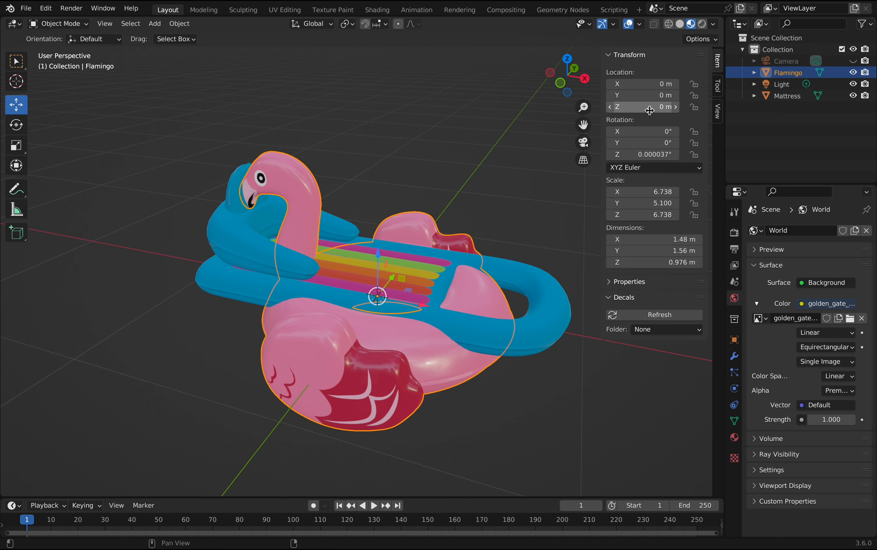
Step: Set the mattress's X, Y and Z location to 0 m
left_click(246, 258)
left_click(652, 84)
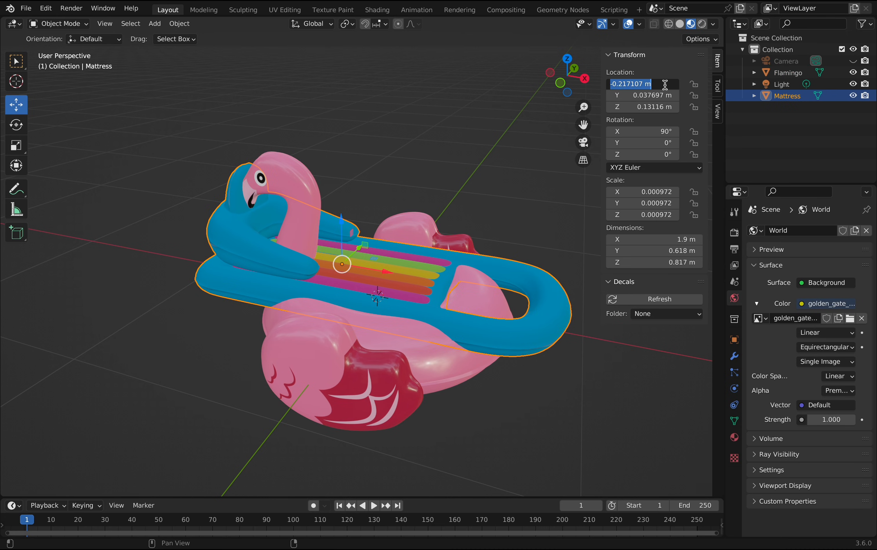
type("0")
key("Return")
left_click(662, 100)
type("0")
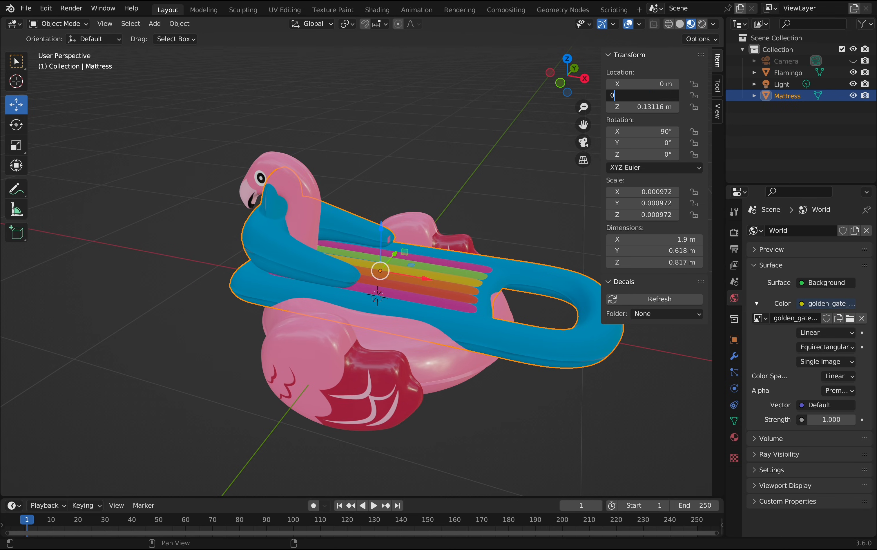
key("Return")
left_click(657, 108)
type("0")
key("Return")
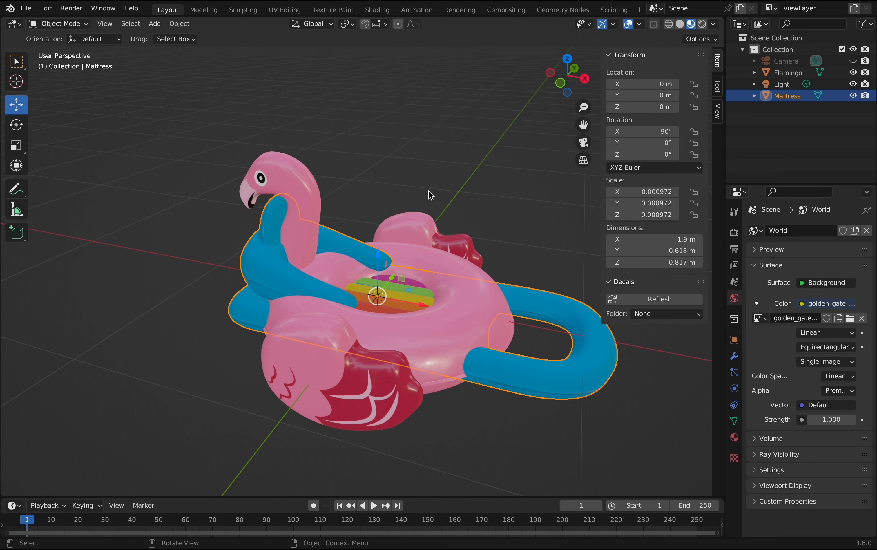
Step: Shrink the flamingo uniformly to a scale of about 5.89 × 4.46 × 5.89
middle_click_drag(429, 191, 429, 218)
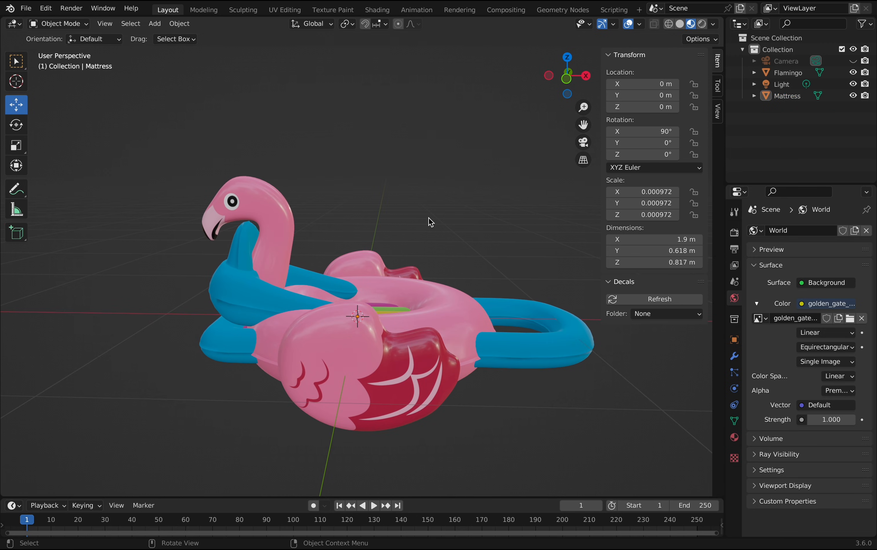
left_click(286, 201)
left_click(16, 146)
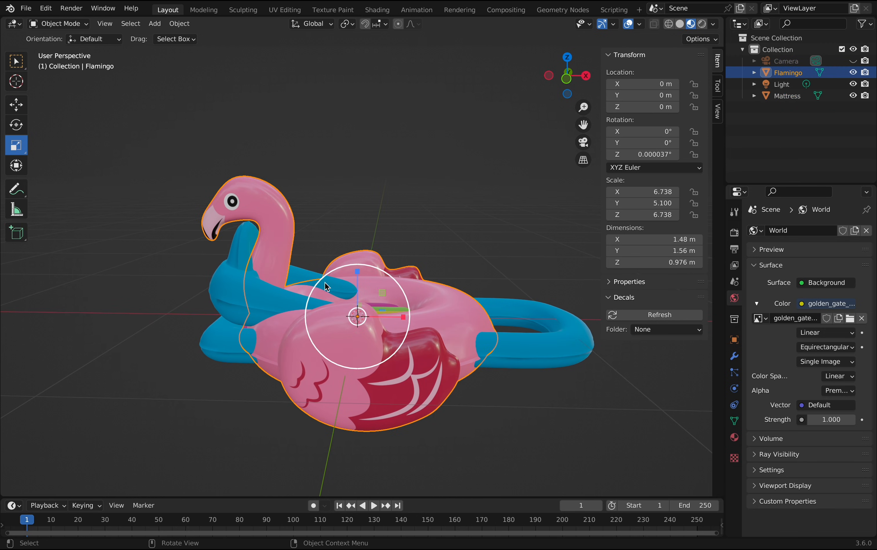
left_click_drag(325, 281, 327, 286)
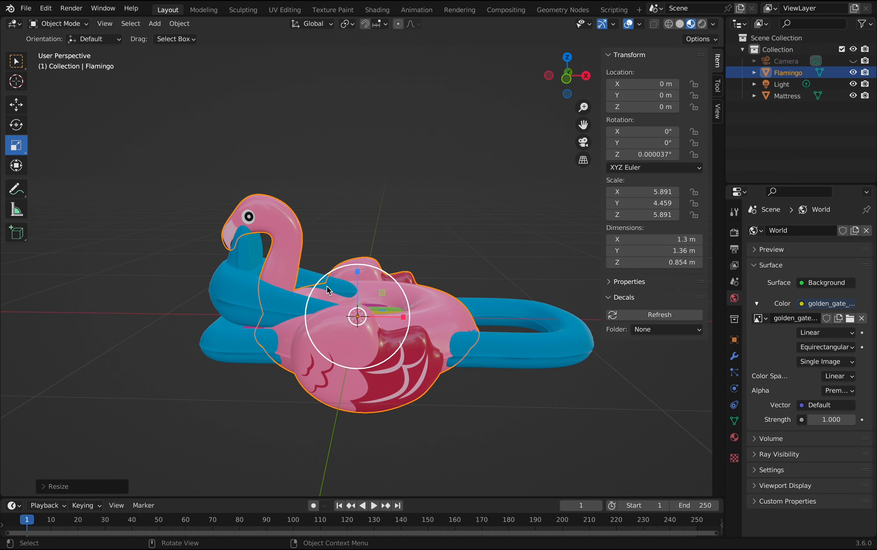
left_click(365, 190)
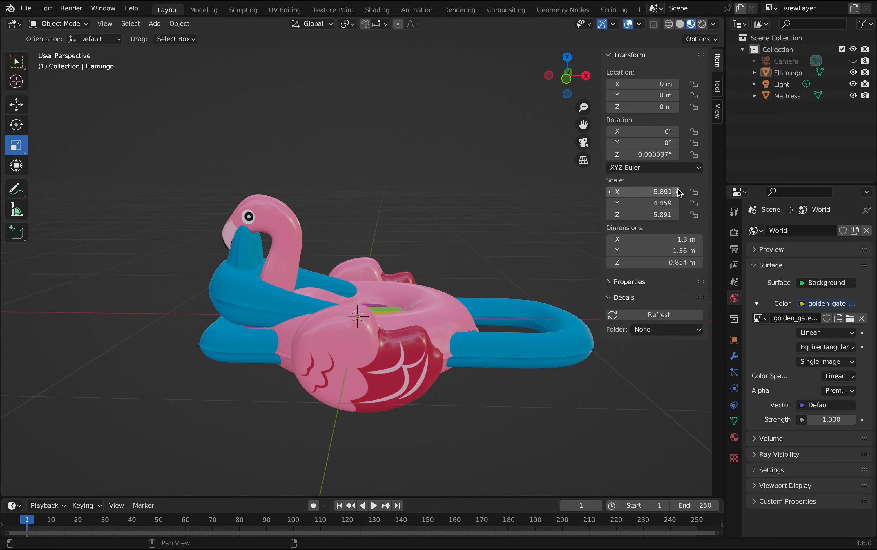
Step: Test-spin the flamingo around the Z axis and reset its Z rotation to 0°
left_click(292, 228)
left_click_drag(642, 154, 790, 154)
left_click(625, 155)
type("0")
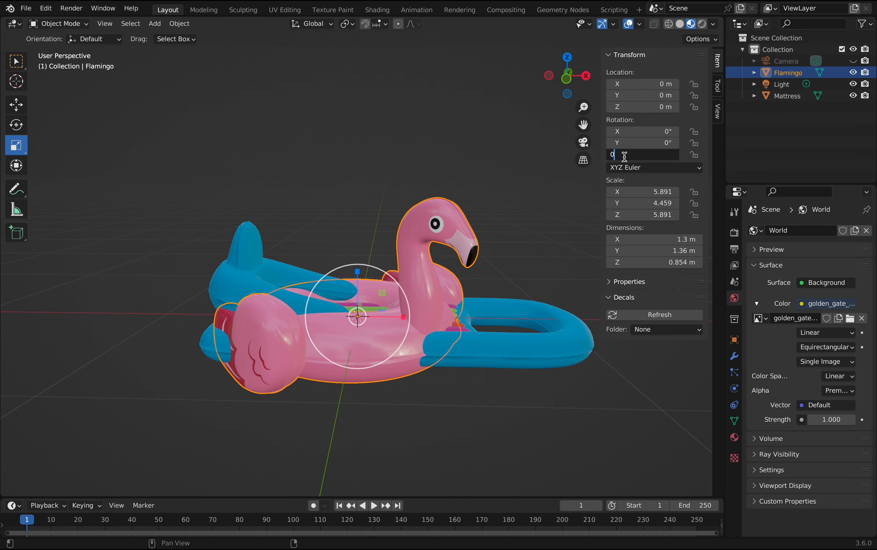
key("Return")
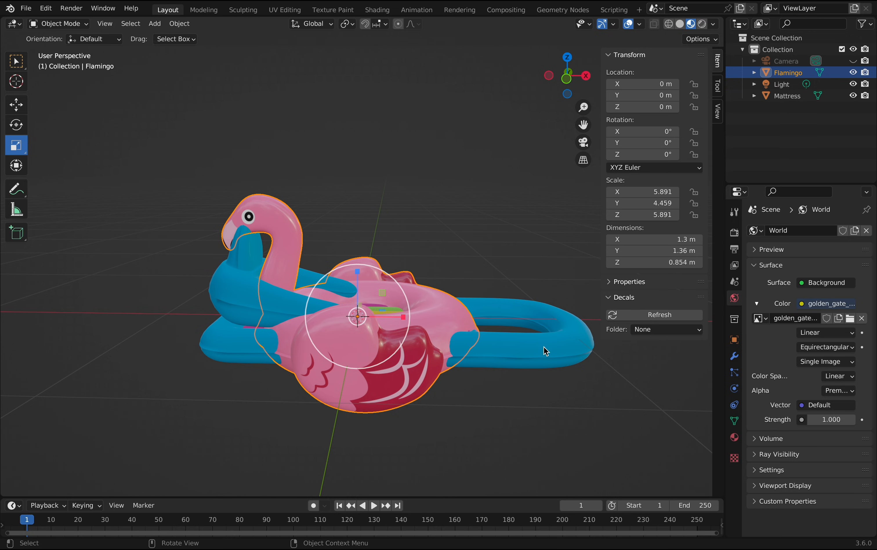
Step: Hide the flamingo and freely tilt the mattress from the front view to about X 138°, Y 17°, Z -59°
left_click(854, 72)
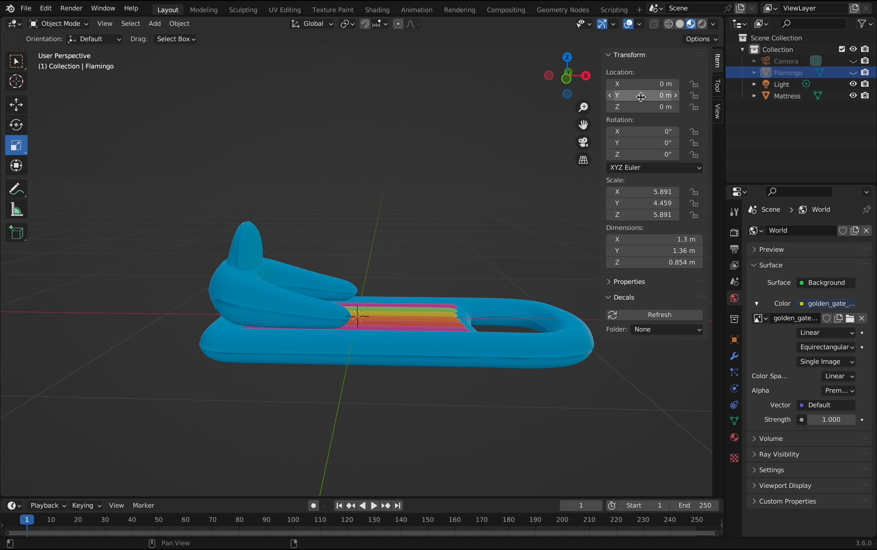
left_click(567, 78)
scroll(336, 266, "down", 2)
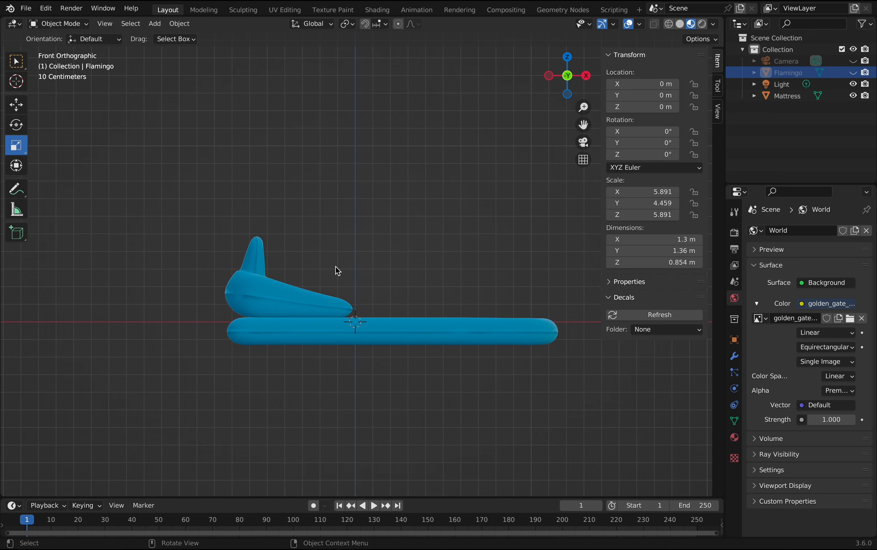
left_click(252, 308)
left_click(16, 125)
left_click_drag(333, 308, 301, 332)
mouse_move(316, 287)
left_mouse_down()
mouse_move(327, 314)
mouse_move(311, 305)
mouse_move(317, 298)
left_mouse_up()
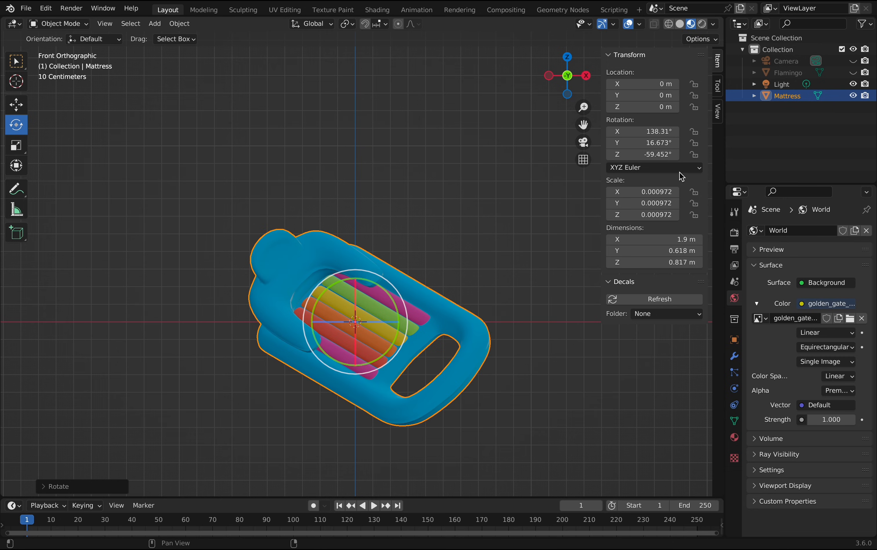
Step: Spin the mattress around the Z axis to a Z rotation of about 1413.7°
left_click_drag(643, 154, 691, 154)
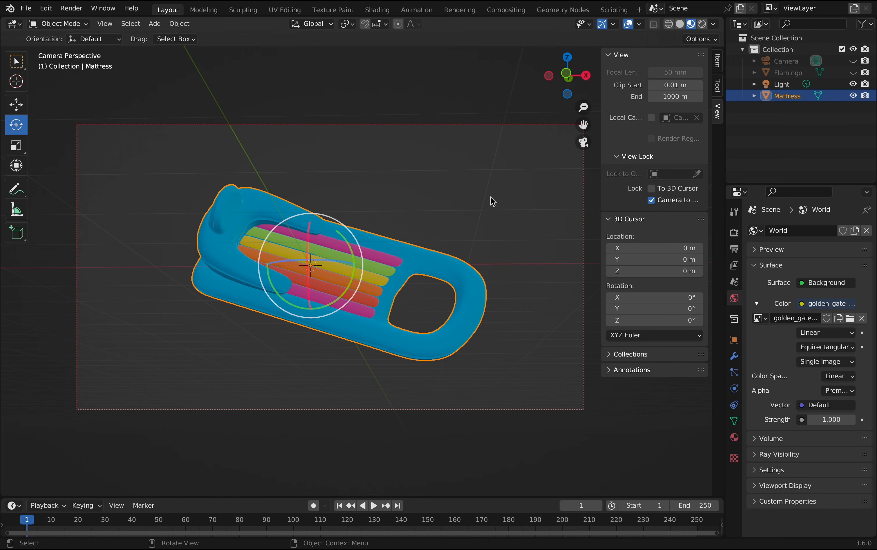
left_click(718, 60)
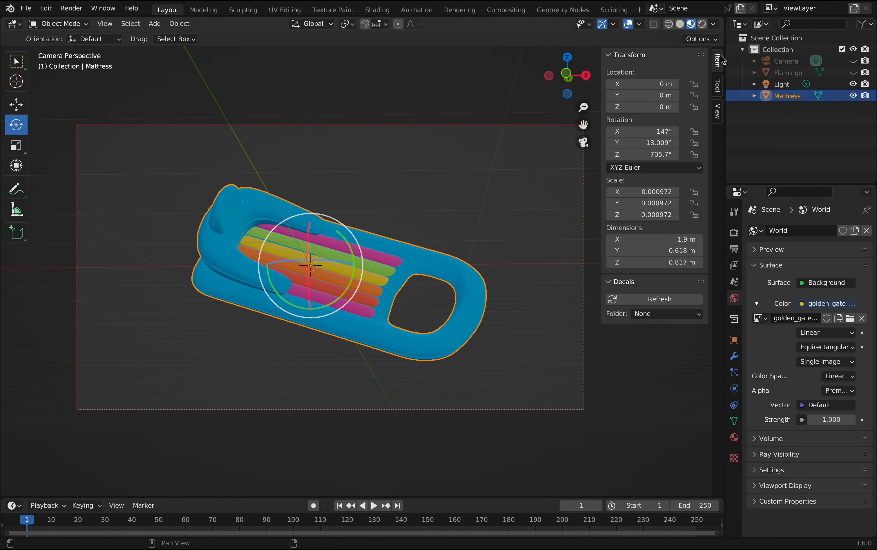
left_click_drag(639, 154, 709, 154)
Step: Unhide the flamingo, tilt it to about X 45°, Y 19°, Z -15°, and enlarge it to a scale of about 6.26 × 4.74 × 6.26
left_click(853, 72)
left_click(283, 235)
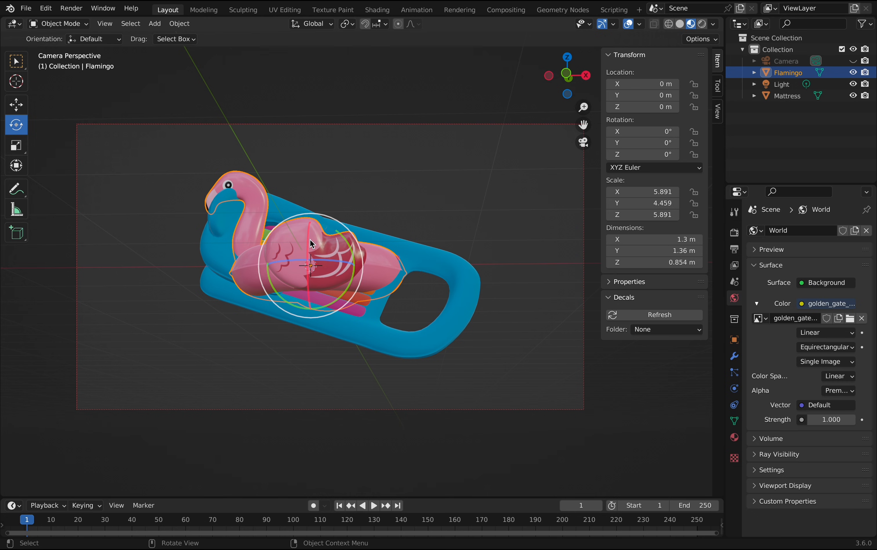
left_click_drag(339, 268, 296, 242)
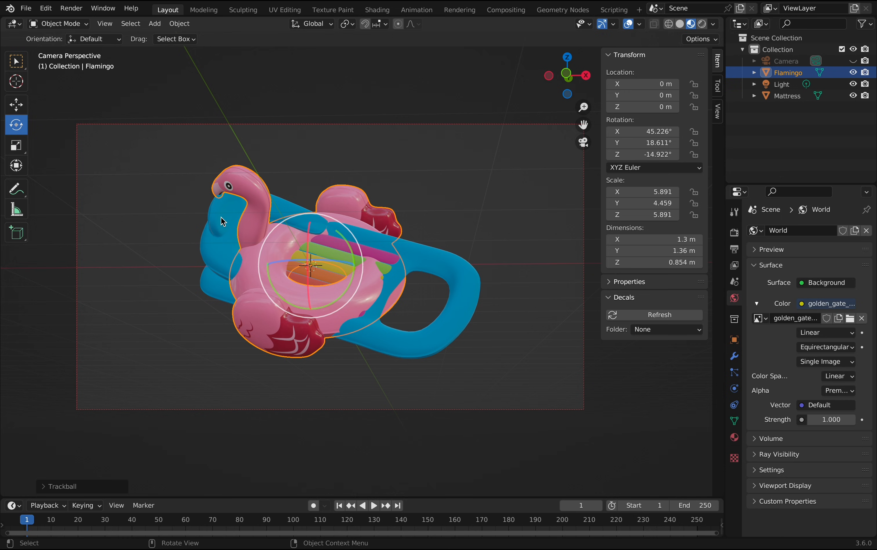
left_click(15, 144)
left_click_drag(320, 286, 324, 293)
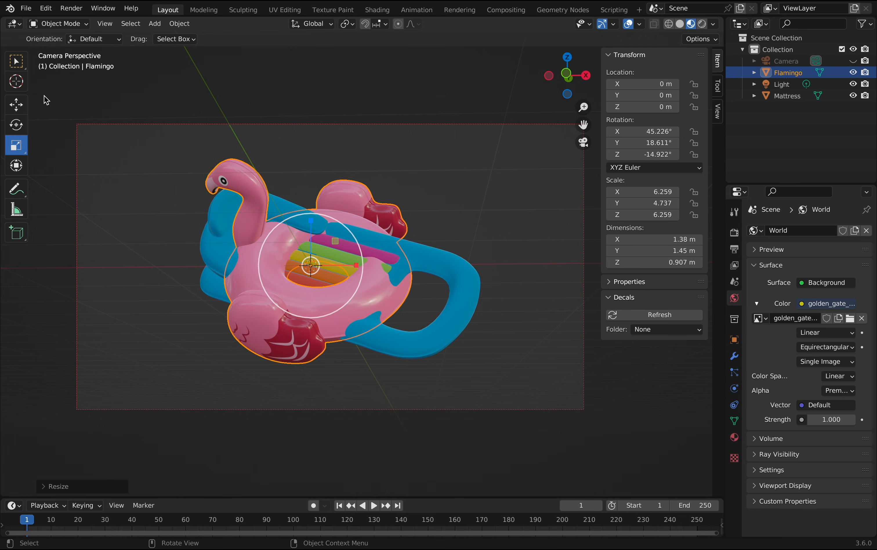
Step: Spin the flamingo around the Z axis to a Z rotation of about 336.7° and bring up the viewport's view settings
left_click(16, 105)
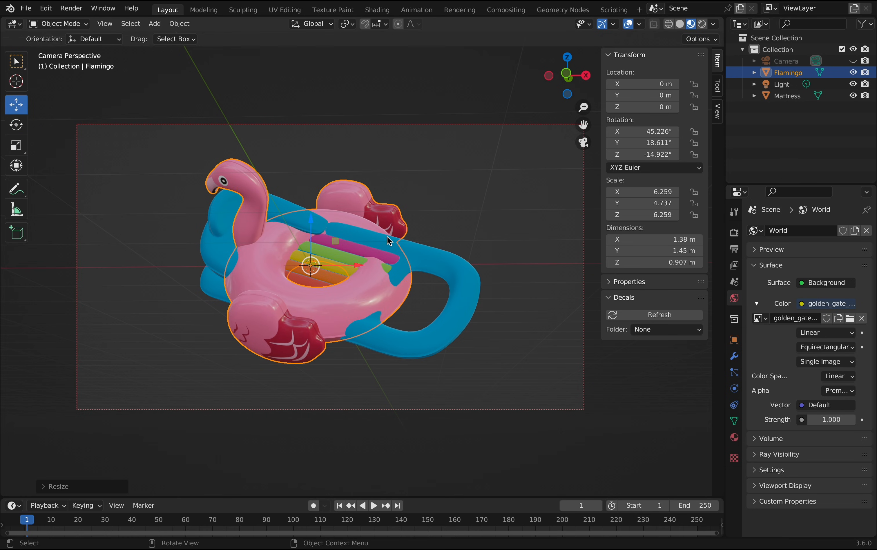
left_click_drag(659, 155, 847, 154)
left_click(718, 111)
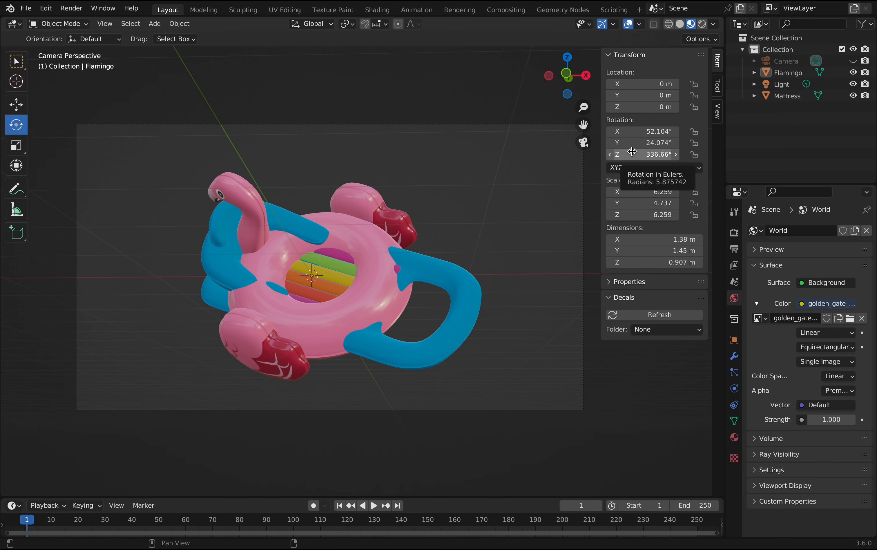
Step: Apply the rotation transform to the mattress and to the flamingo
left_click(442, 272)
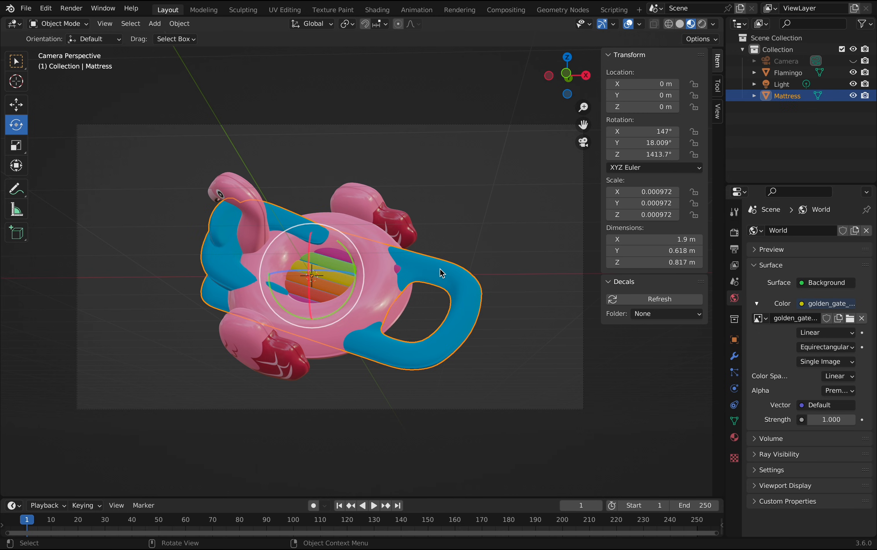
key("ctrl+a")
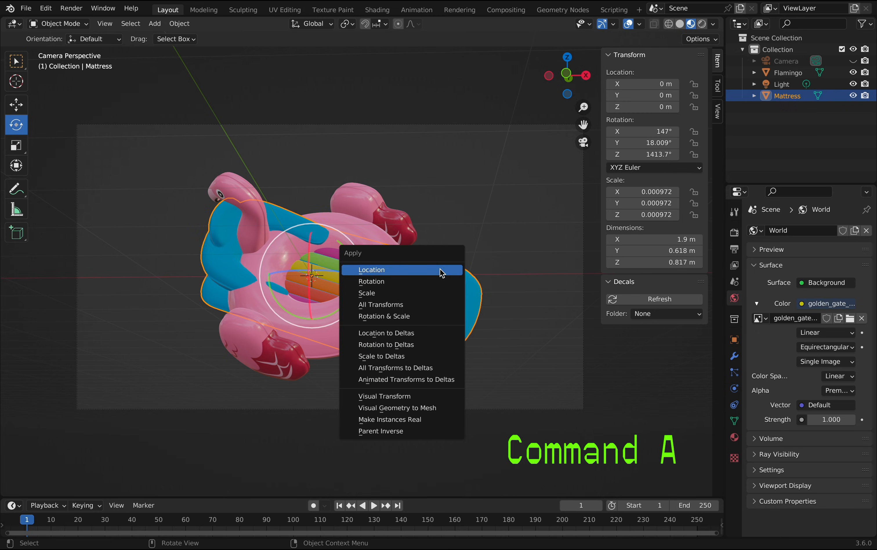
left_click(444, 281)
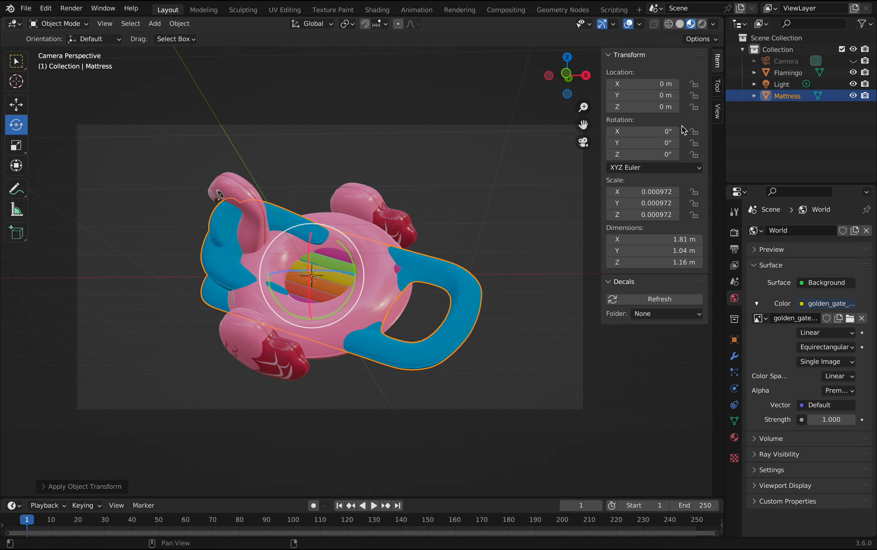
left_click(375, 215)
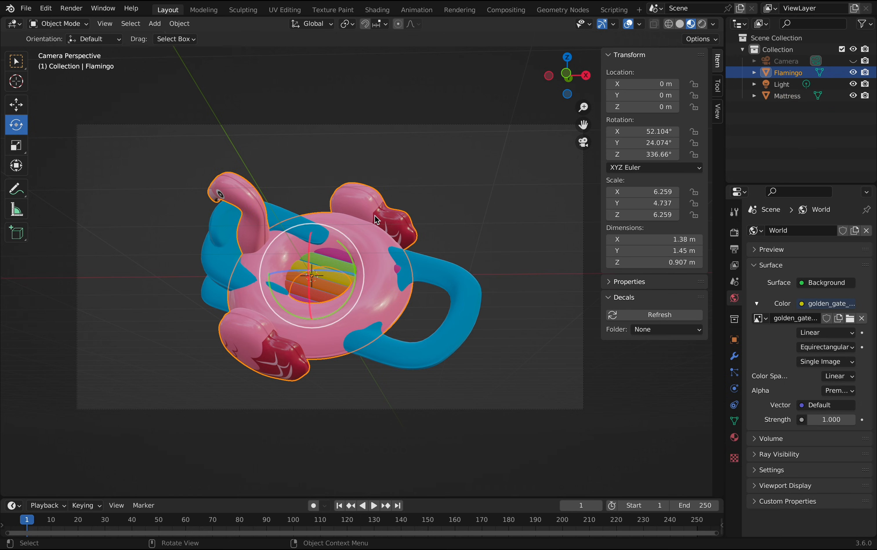
key("super+a")
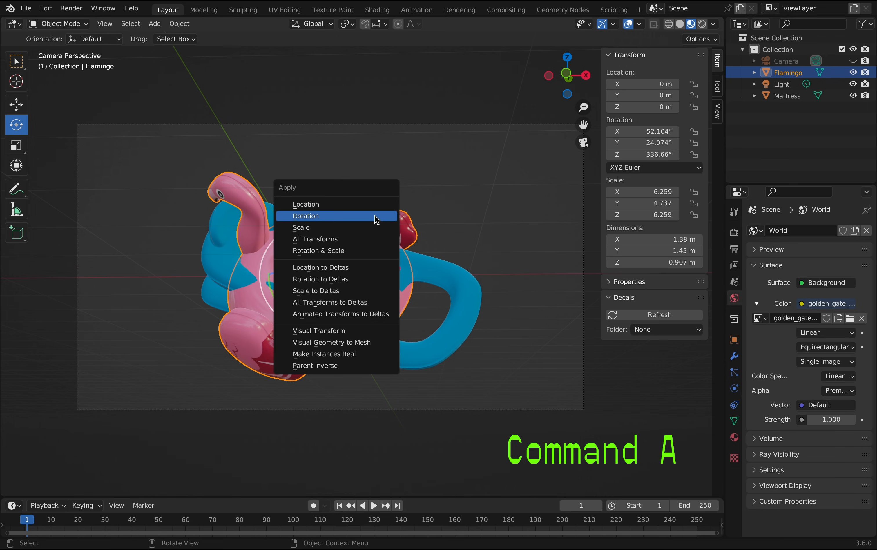
left_click(376, 216)
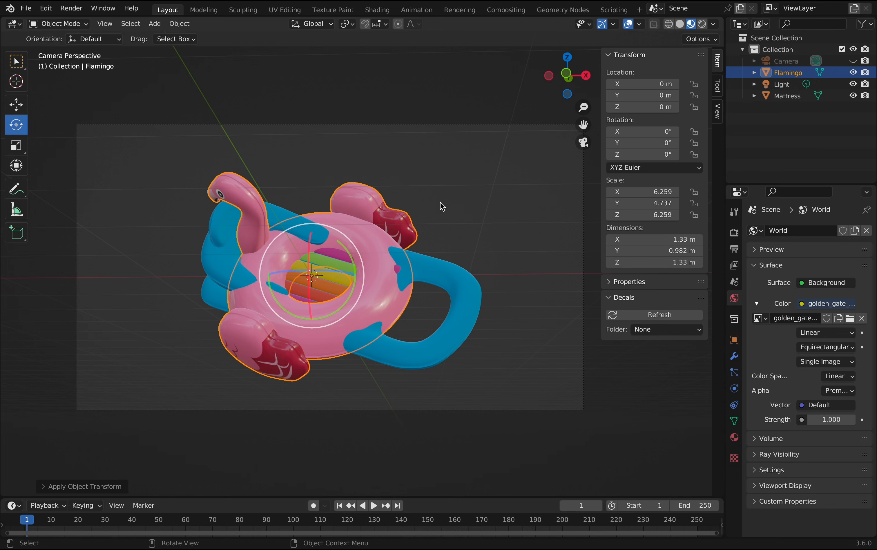
Step: Hide the flamingo and insert a rotation keyframe for the mattress at frame 1
left_click(854, 73)
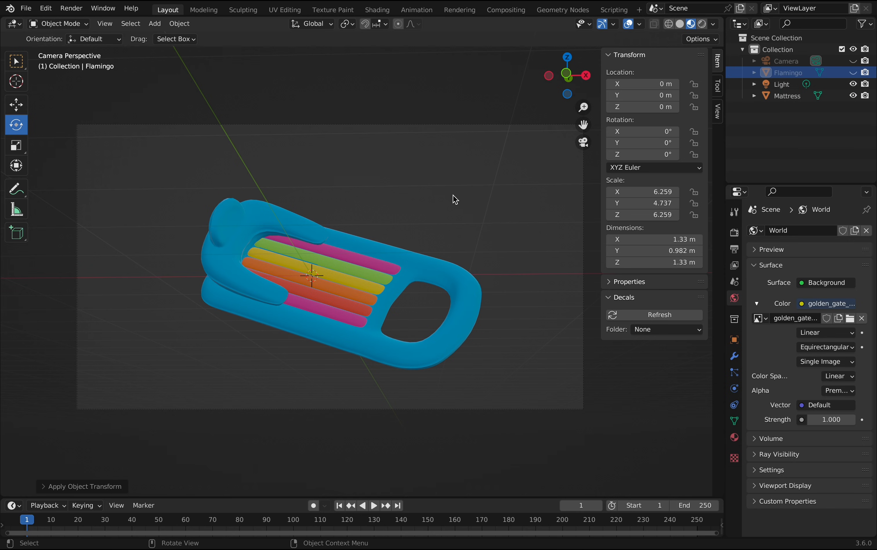
left_click(368, 266)
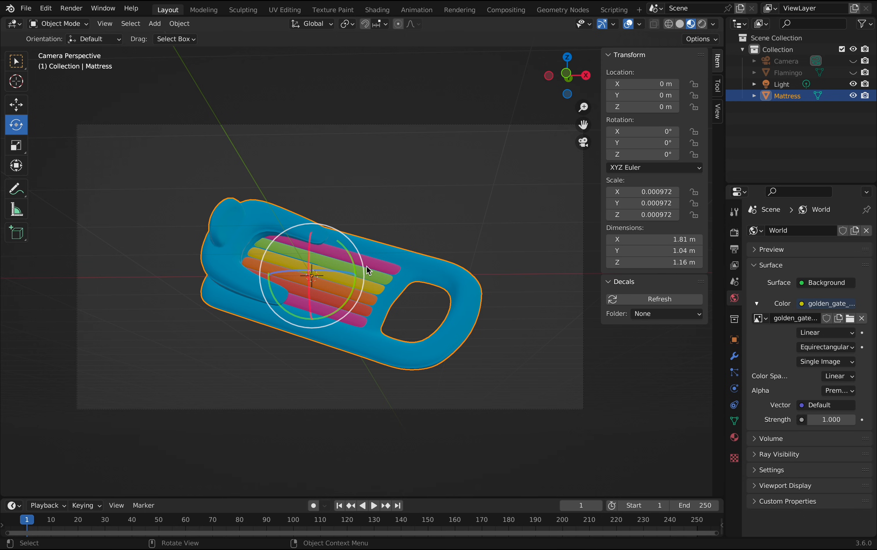
right_click(367, 268)
mouse_move(369, 269)
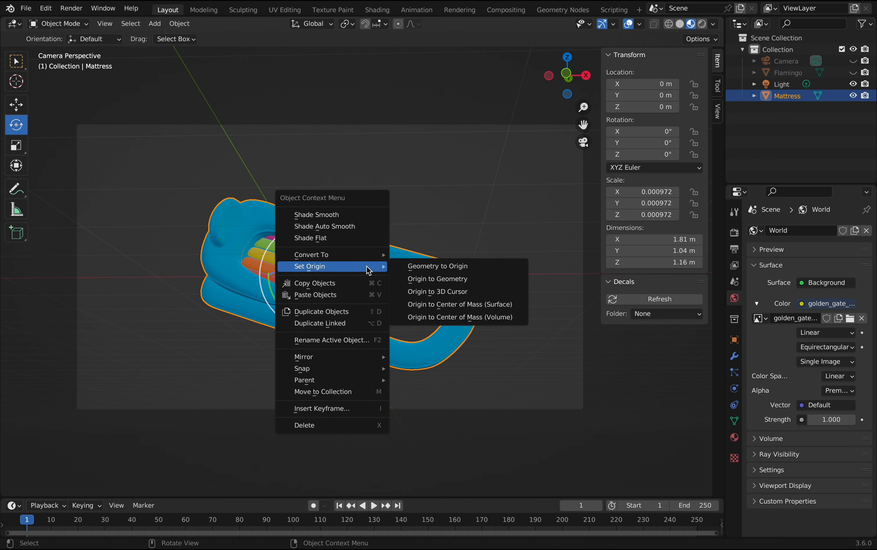
left_click(344, 409)
left_click(292, 358)
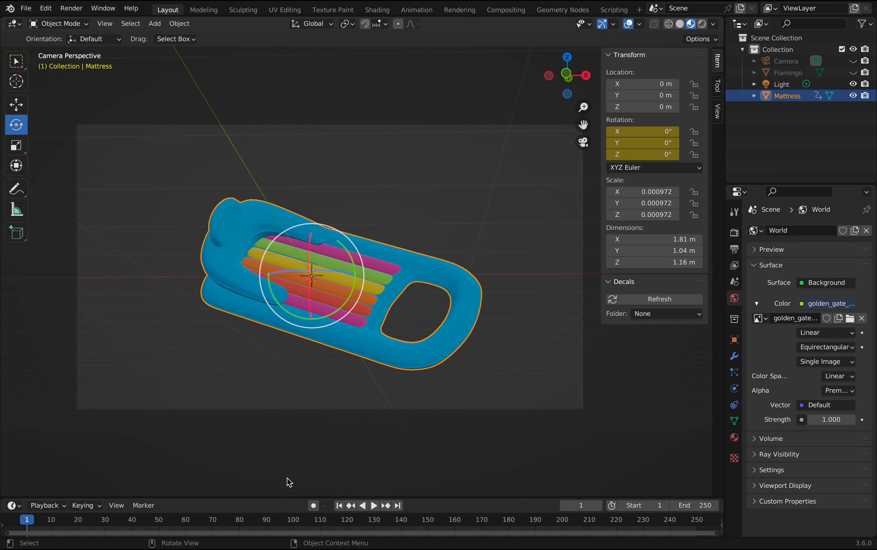
Step: Enlarge the timeline area beneath the 3D viewport
left_click_drag(285, 497, 272, 400)
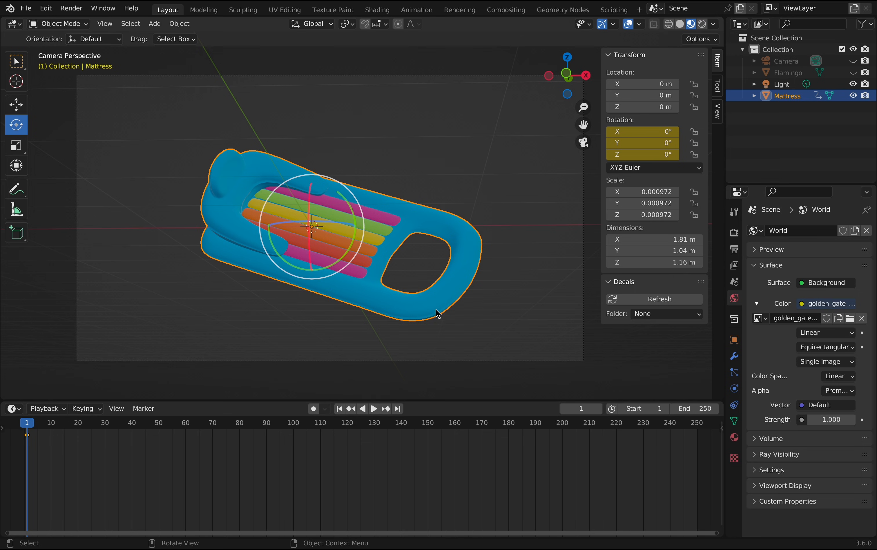
Step: Try a Z rotation of 90° on the mattress at frame 1
mouse_move(636, 153)
left_mouse_down()
mouse_move(707, 153)
mouse_move(646, 160)
left_mouse_up()
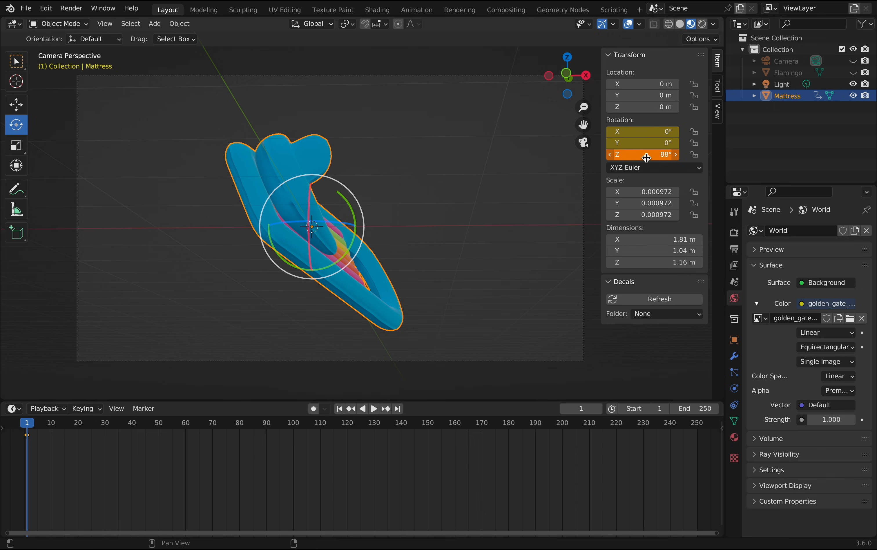
left_click(661, 154)
type("90")
key("Return")
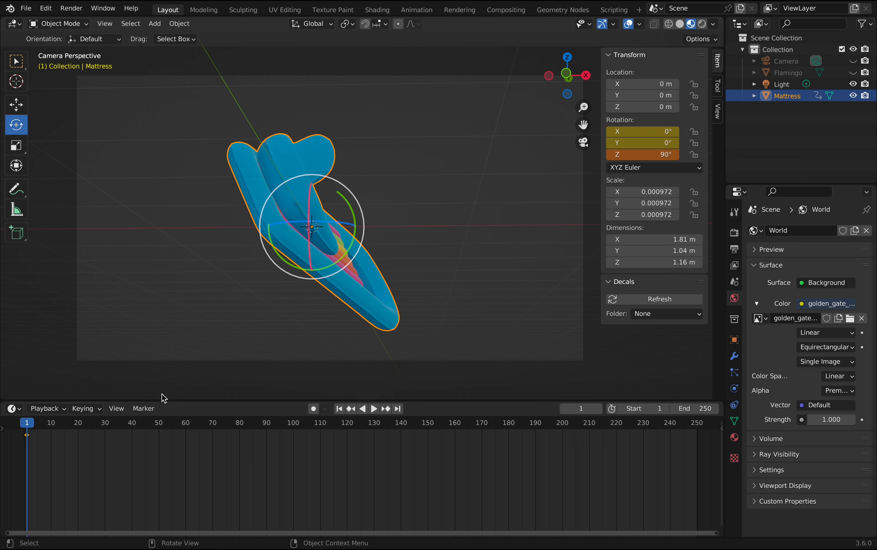
Step: Move the playhead to frame 86 and set the animation's end frame to 150
left_click_drag(27, 425, 256, 465)
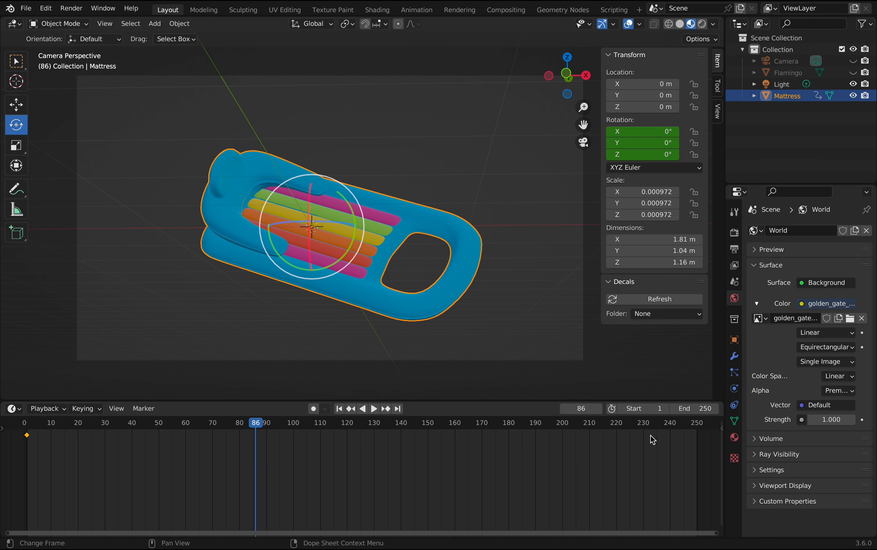
left_click(692, 410)
type("1")
key("Return")
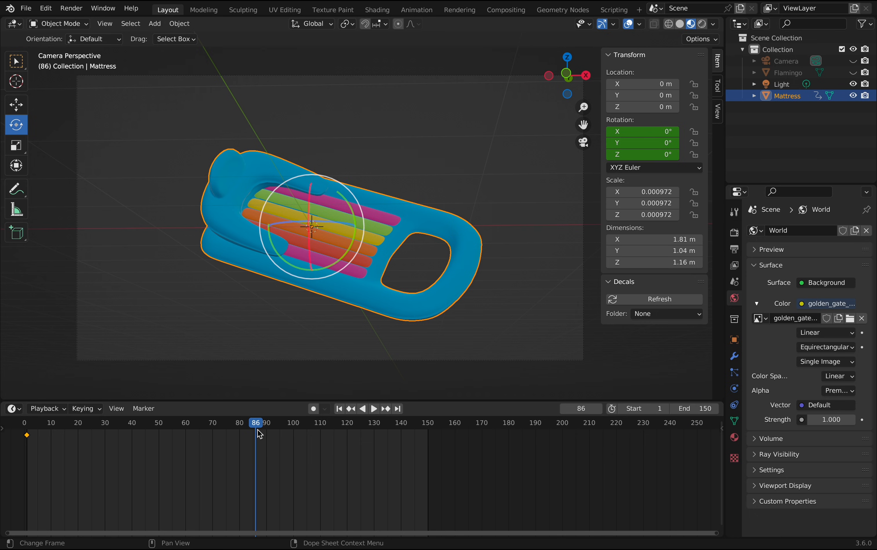
Step: At frame 80, set the mattress's Z rotation to 90° and insert a rotation keyframe
key("space")
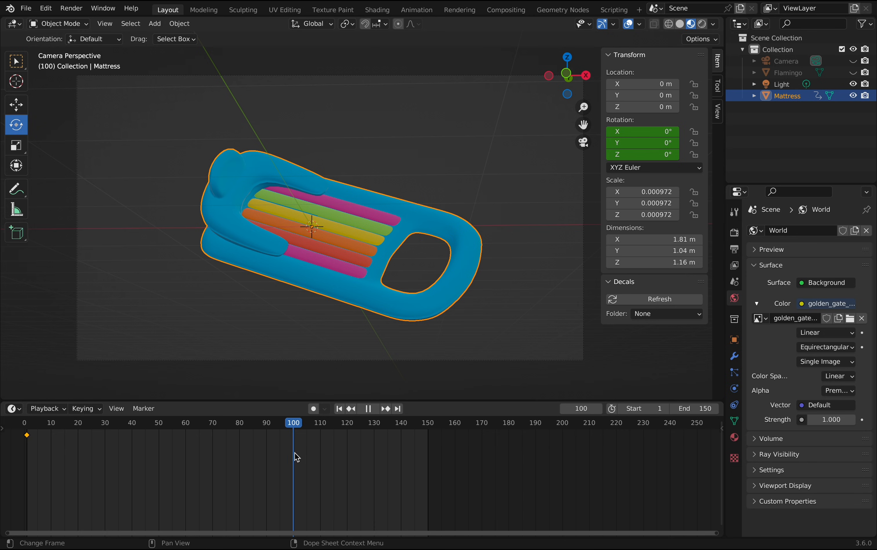
left_click_drag(287, 457, 240, 451)
key("space")
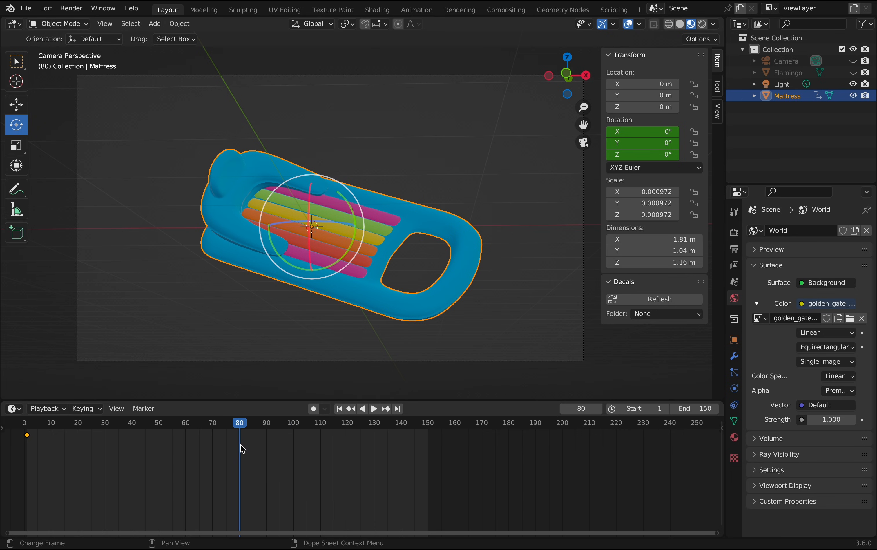
left_click(650, 155)
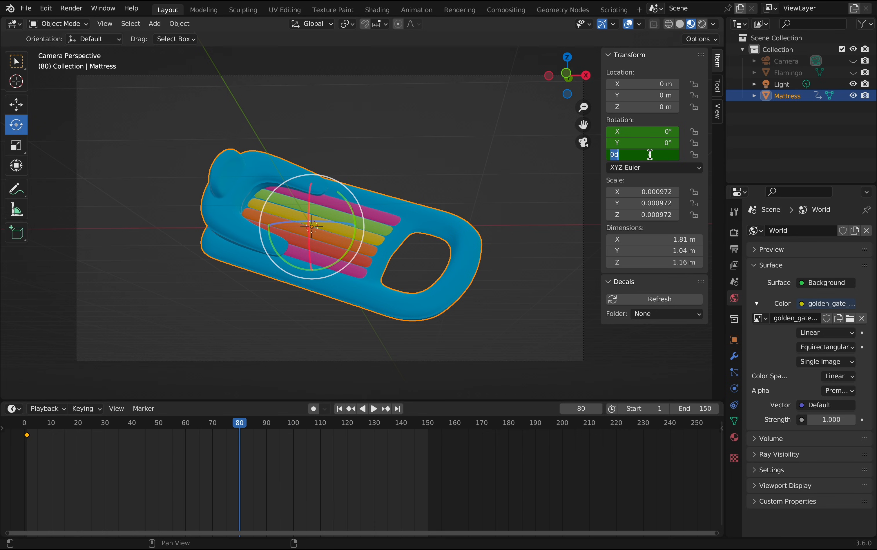
type("90")
key("Return")
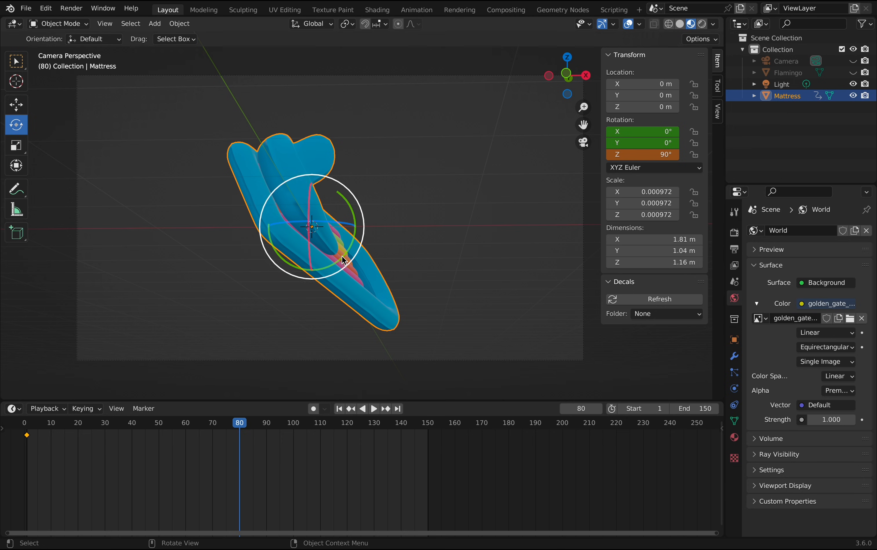
right_click(338, 238)
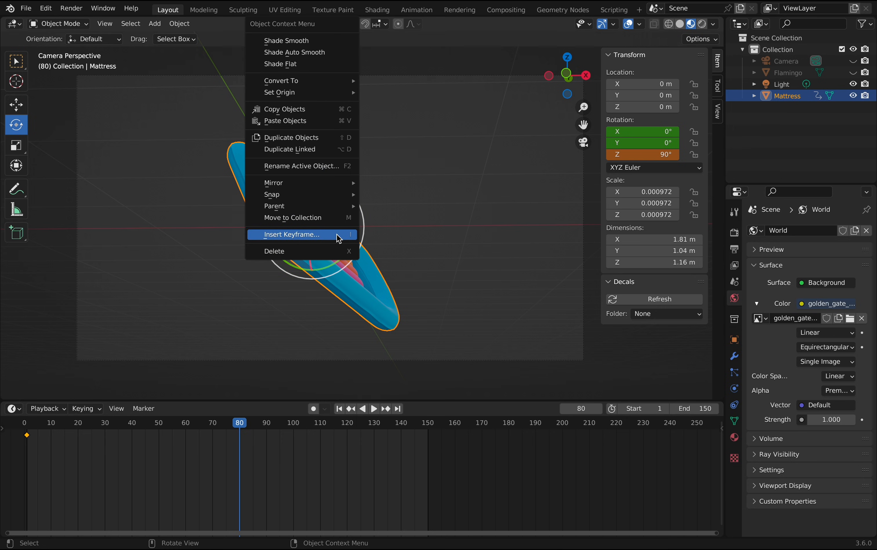
left_click(338, 234)
left_click(337, 237)
Step: Try shifting the 90° rotation keyframe earlier, drop it back at frame 80 and start playback
left_click_drag(256, 425, 207, 466)
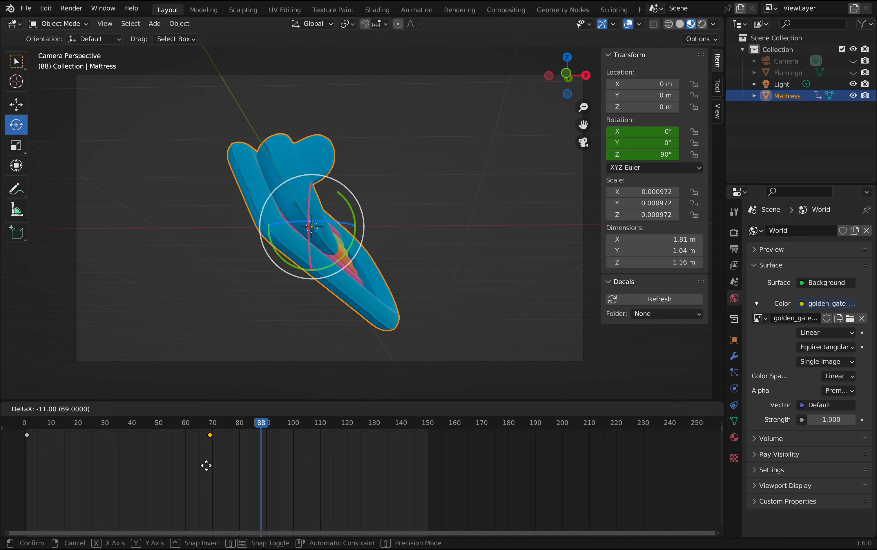
left_click(238, 464)
key("shift+ctrl+space")
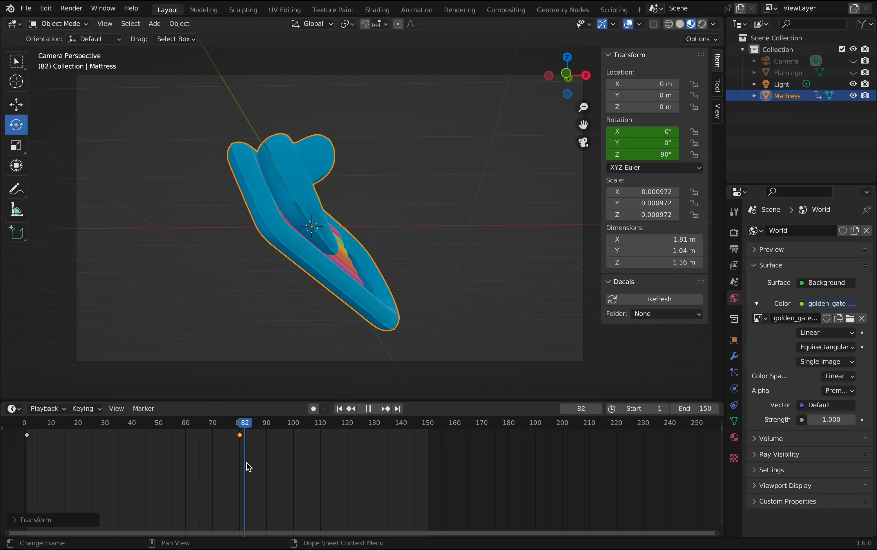
Step: At frame 131, set the mattress's Z rotation to 360° and insert a rotation keyframe
left_click_drag(242, 459, 377, 458)
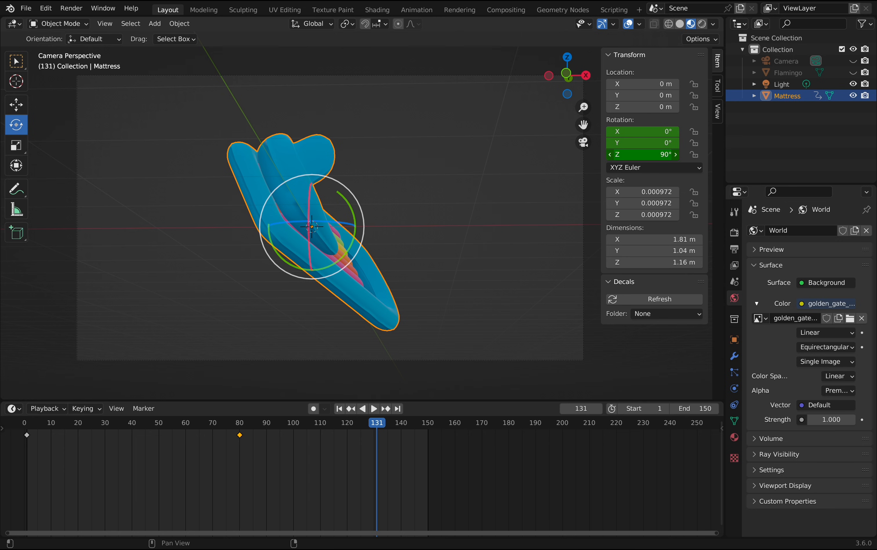
left_click_drag(644, 155, 741, 154)
right_click(398, 225)
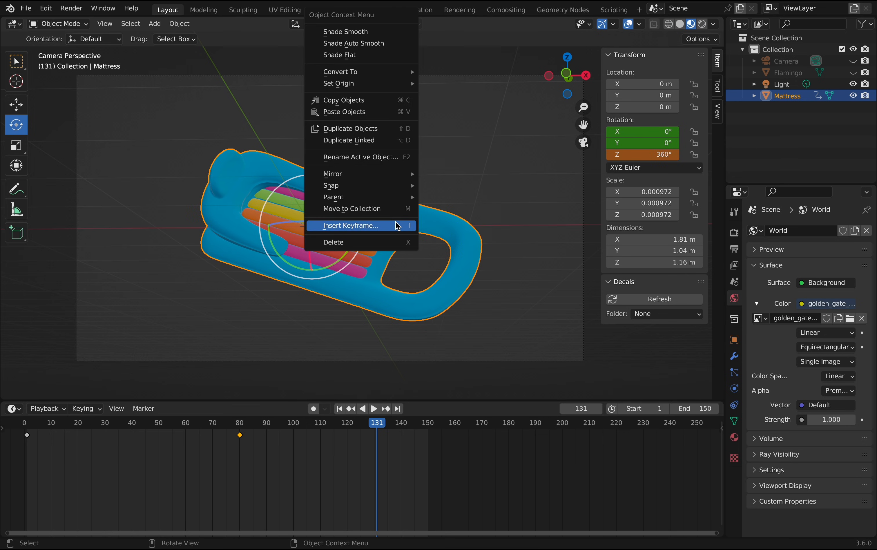
left_click(398, 225)
left_click(397, 226)
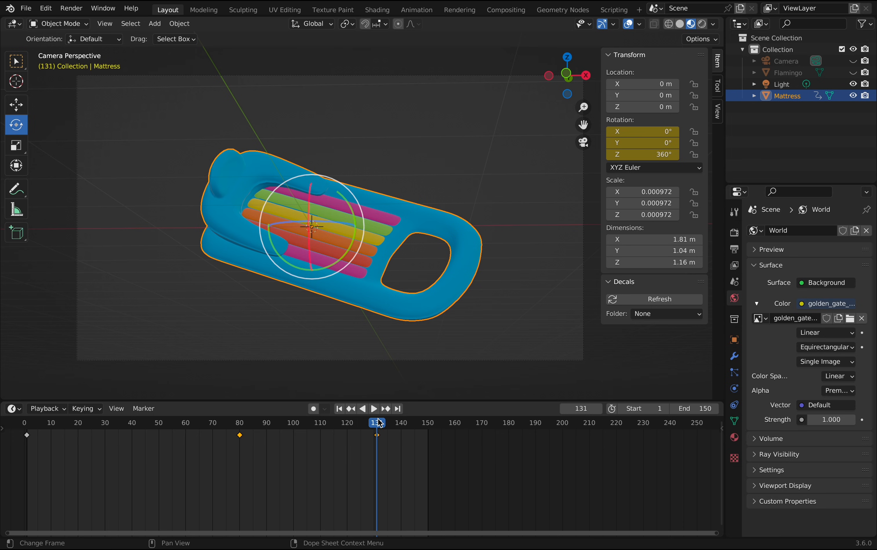
Step: Play the animation from near its start to check the mattress's full spin
left_click_drag(380, 423, 35, 459)
key("space")
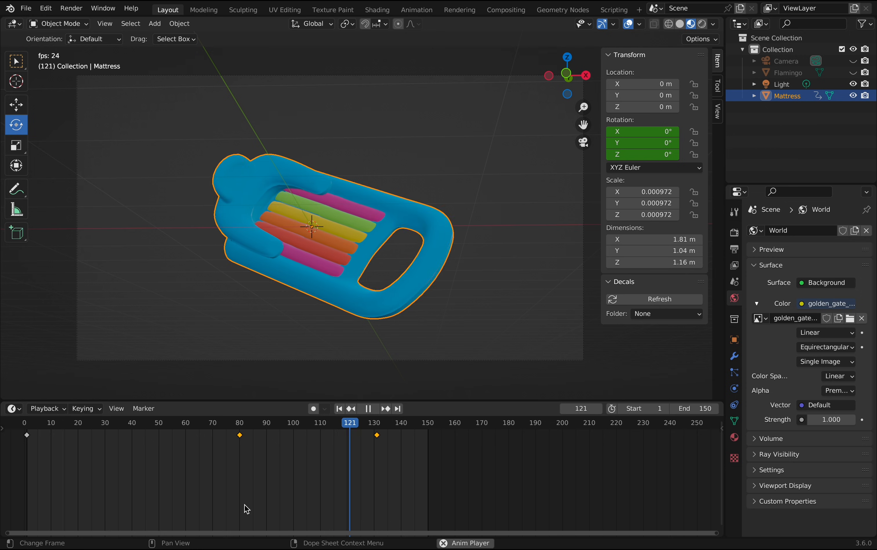
key("space")
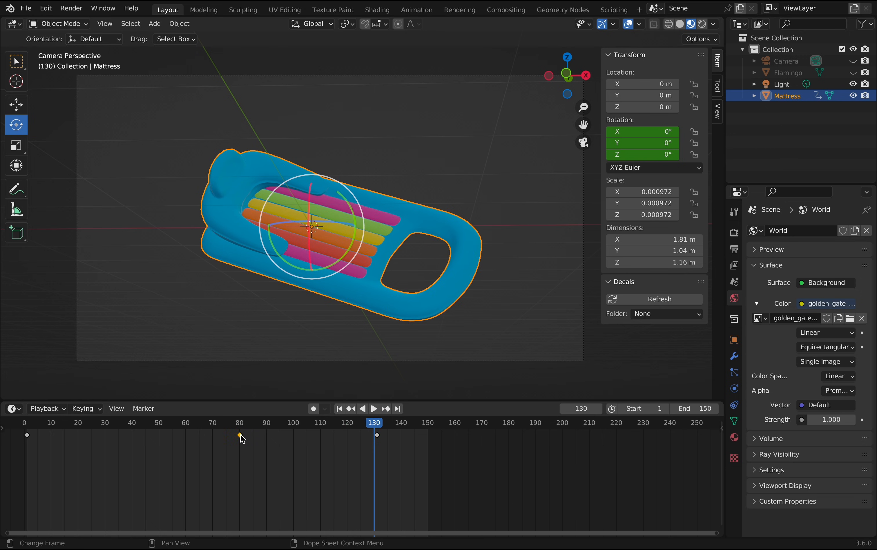
Step: Move the 90° rotation keyframe from frame 80 to frame 120 and play the animation to compare the timing
left_click_drag(241, 434, 266, 442)
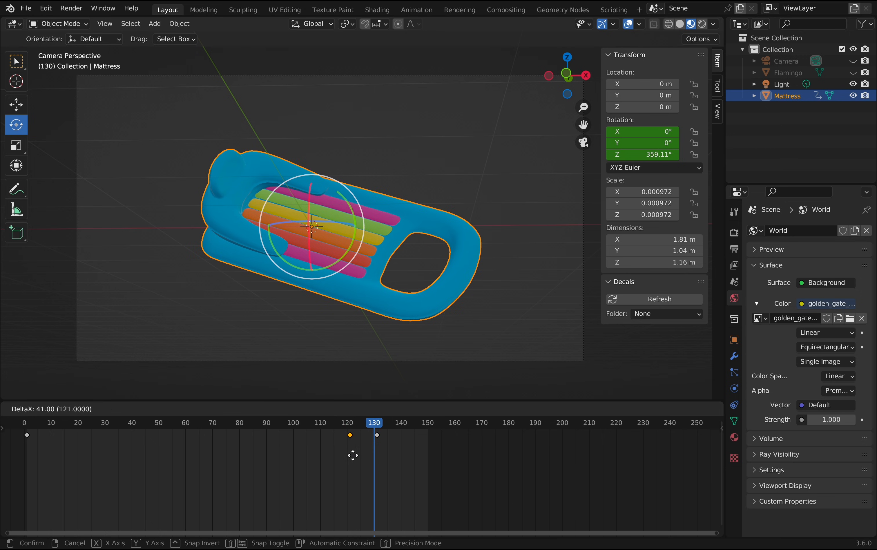
left_click_drag(353, 456, 353, 459)
left_click_drag(372, 422, 304, 419)
key("space")
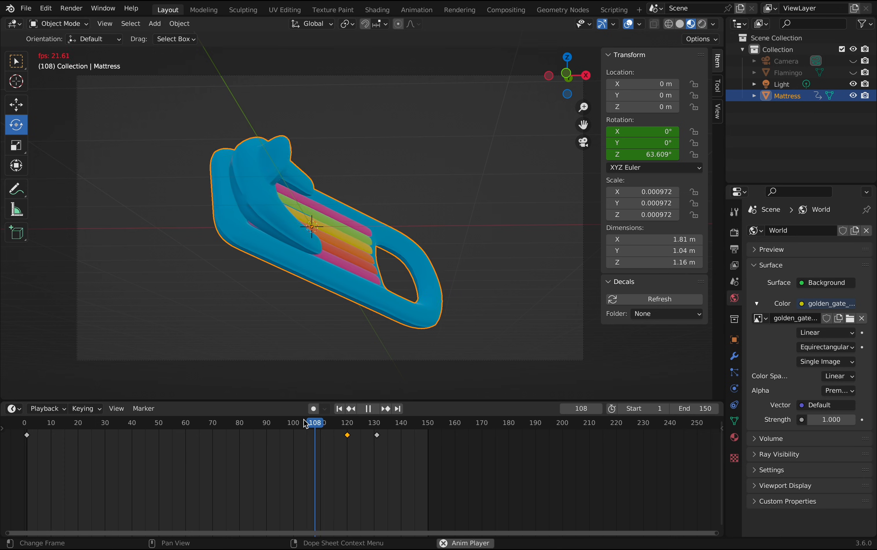
key("space")
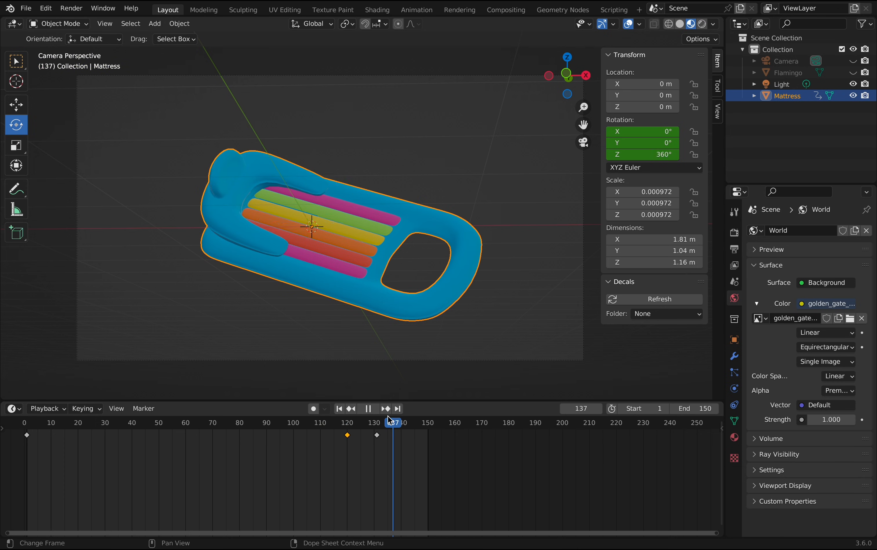
key("shift+Left")
key("space")
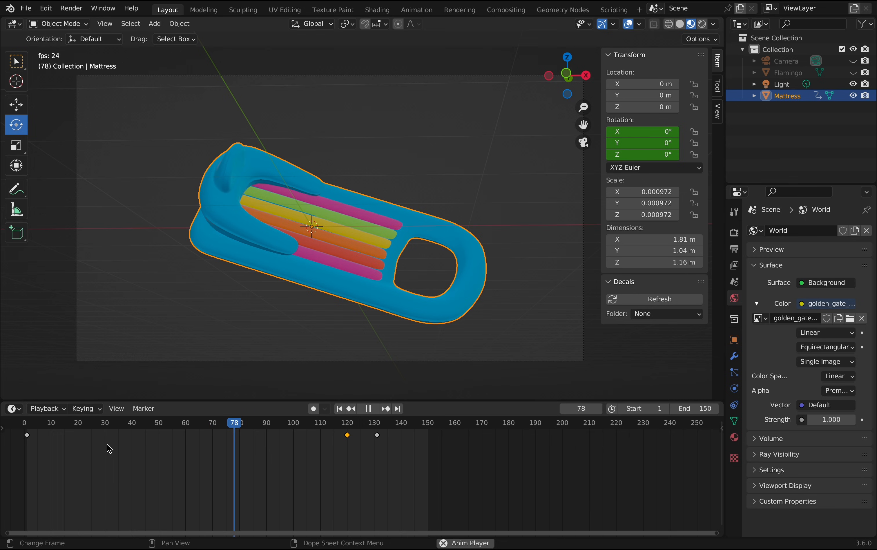
key("space")
Step: Move the last two rotation keyframes to frames 80 and 91 and preview the spin
left_click_drag(387, 453, 27, 424)
left_click(238, 424)
key("space")
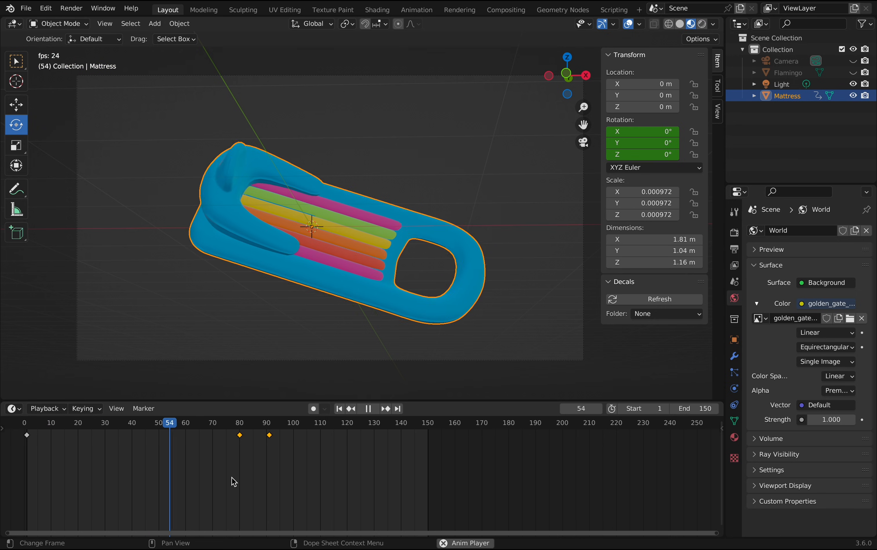
key("space")
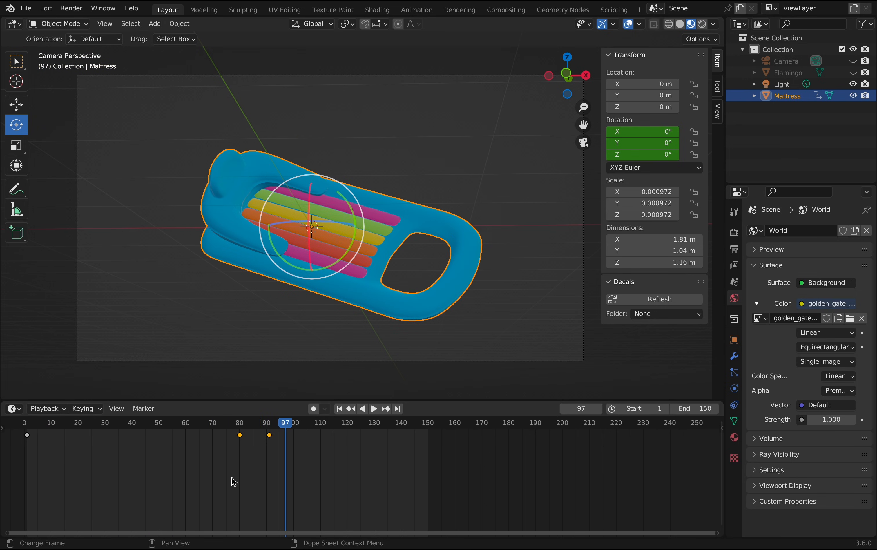
Step: Move the mattress's last rotation keyframe to frame 100, set the end frame to 100 and preview the animation
scroll(274, 431, "up", 4)
left_click_drag(255, 423, 269, 459)
key("space")
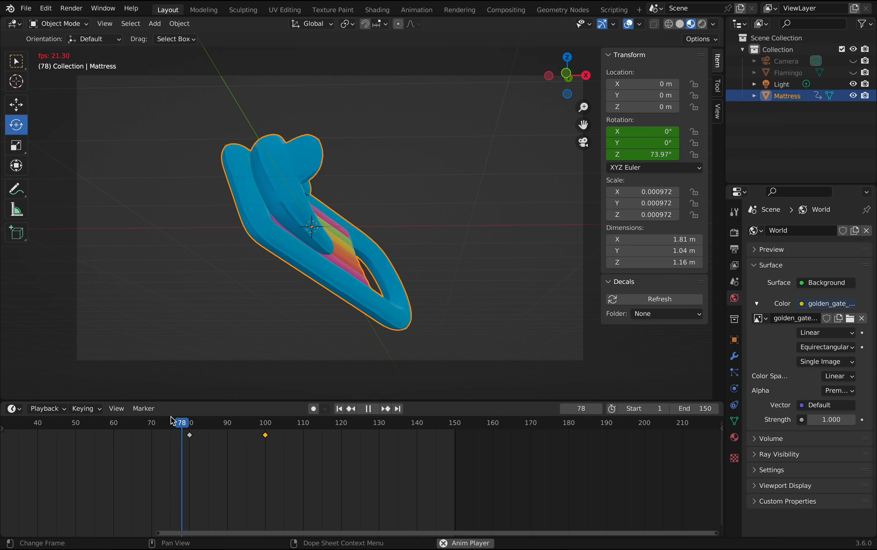
key("space")
left_click_drag(284, 421, 265, 422)
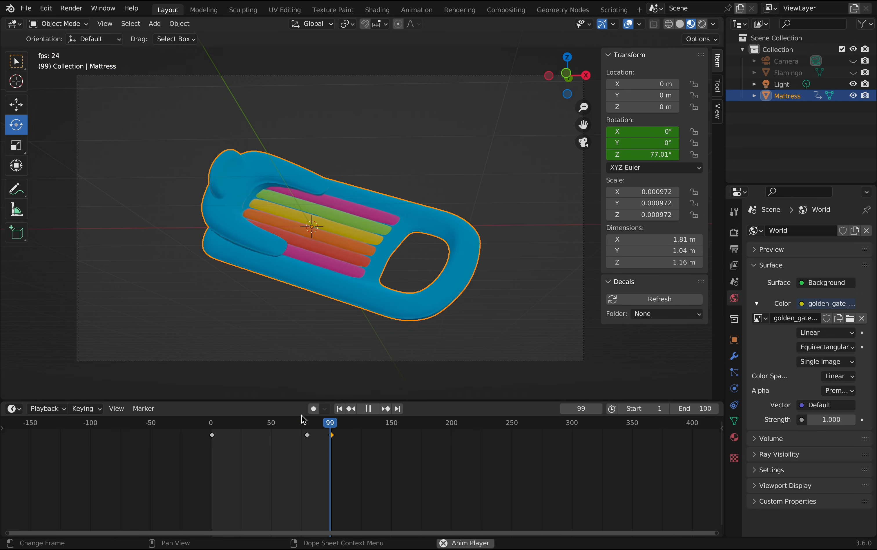
key("space")
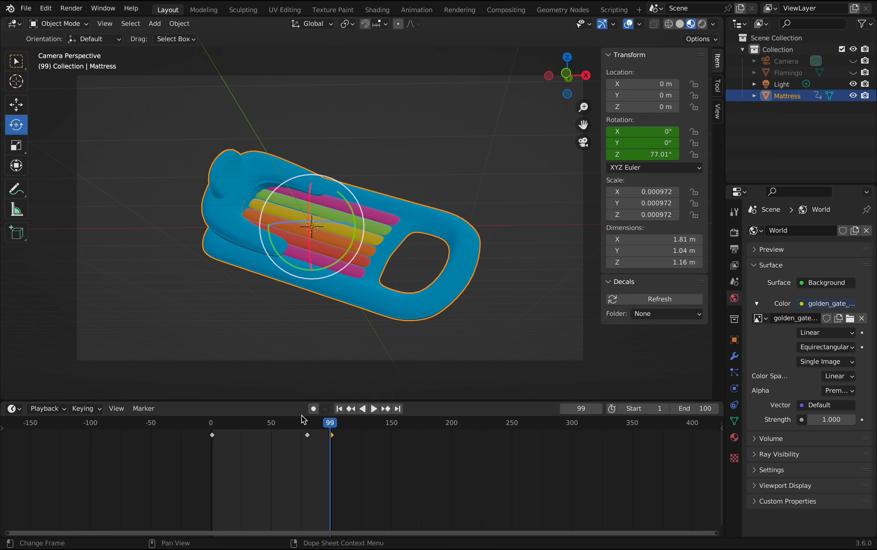
Step: Change the timeline area to the Graph Editor and enlarge it to show the mattress's rotation curves
left_click(14, 409)
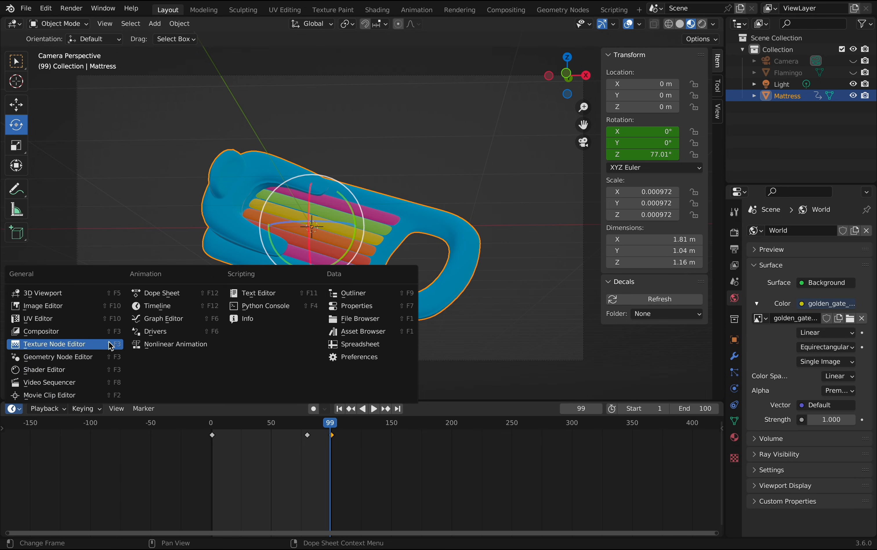
left_click(156, 323)
left_click_drag(418, 401, 419, 233)
key("Home")
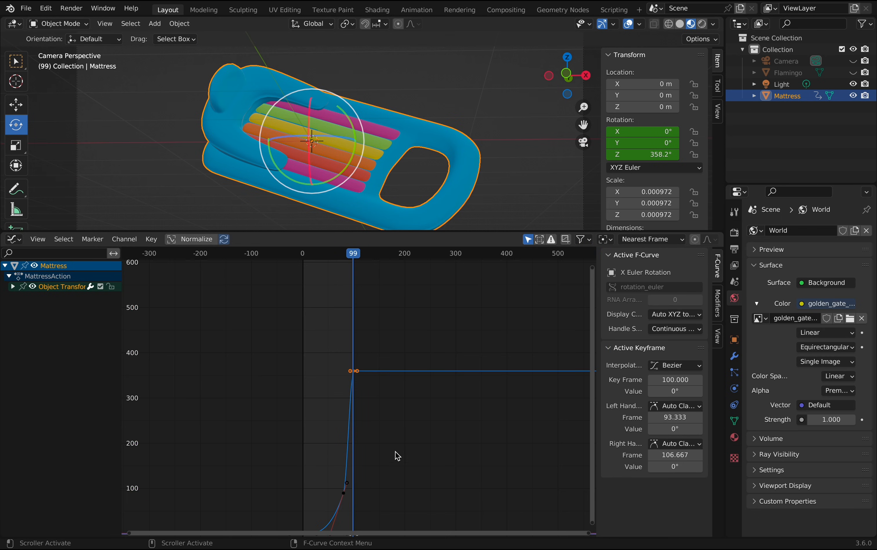
Step: Stretch the left handle of the Z rotation curve's frame 100 keyframe to about frame 79.7 and 361°, and play the result
scroll(396, 451, "down", 3)
scroll(396, 451, "up", 1)
left_click_drag(592, 265, 567, 76)
left_click_drag(593, 269, 585, 129)
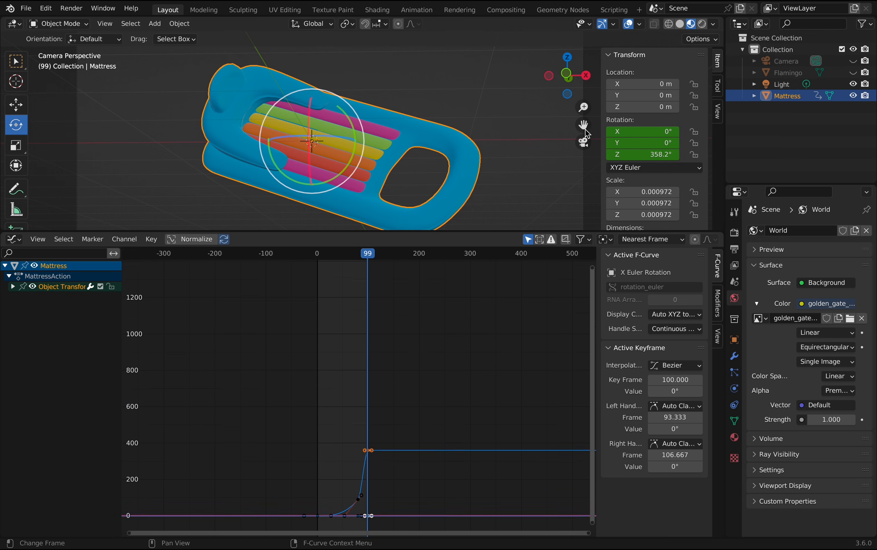
scroll(356, 454, "up", 5)
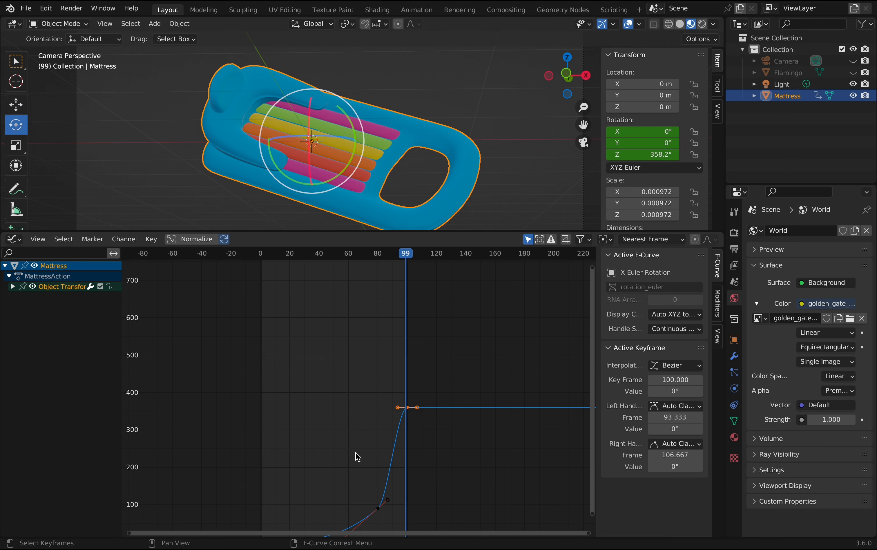
scroll(358, 457, "up", 4)
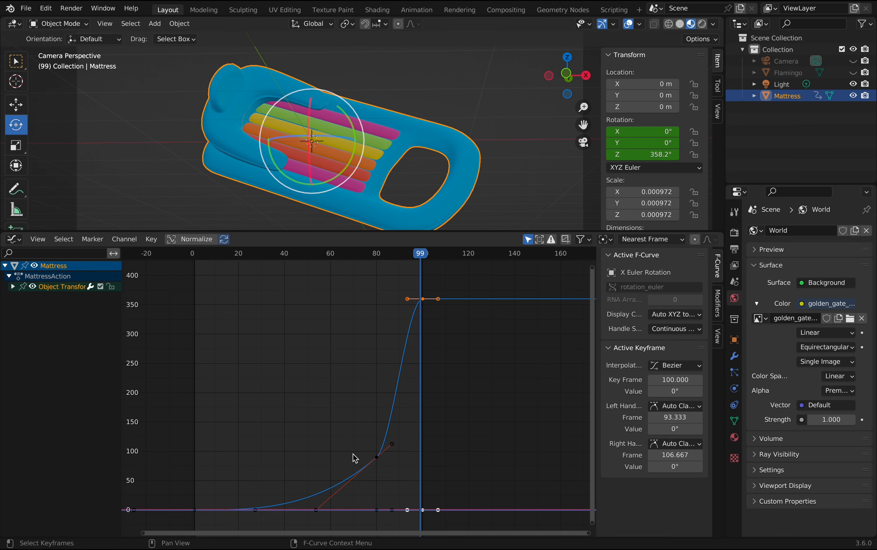
scroll(353, 454, "down", 1)
left_click_drag(431, 254, 411, 275)
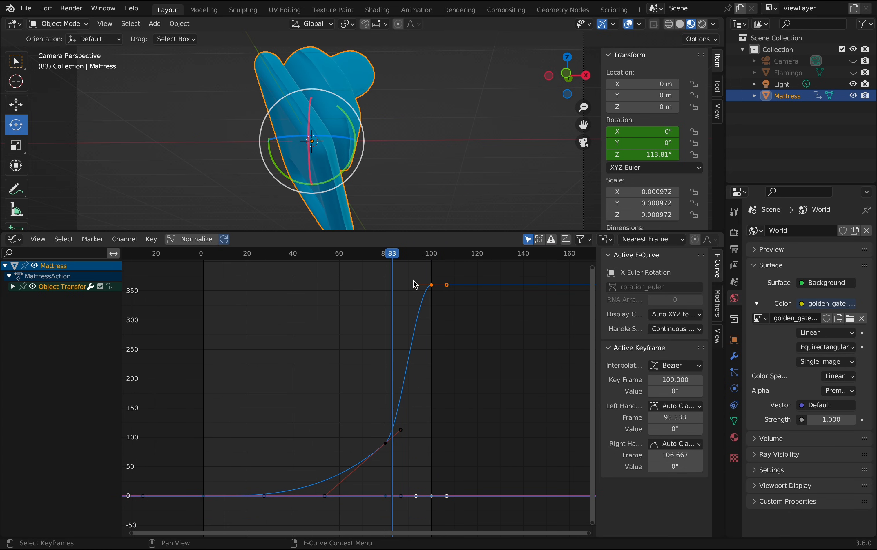
left_click(433, 286)
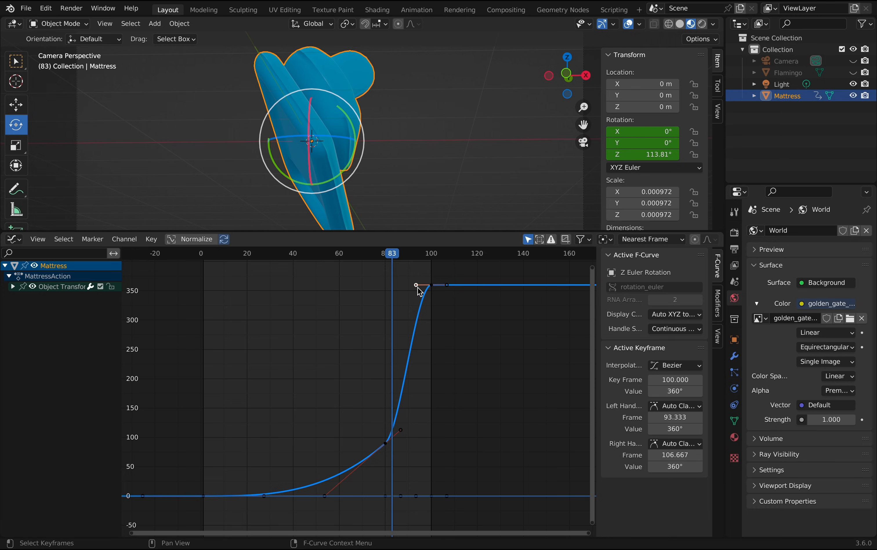
left_click_drag(415, 286, 189, 272)
key("space")
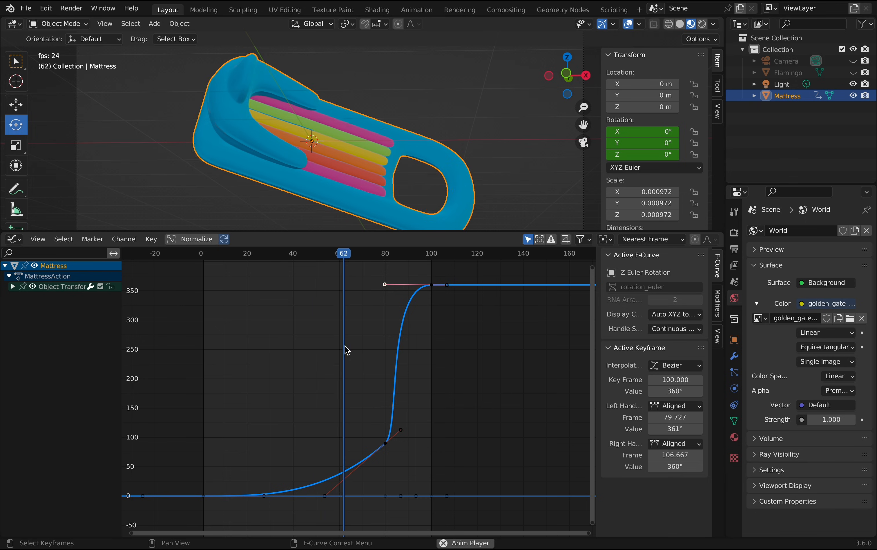
key("space")
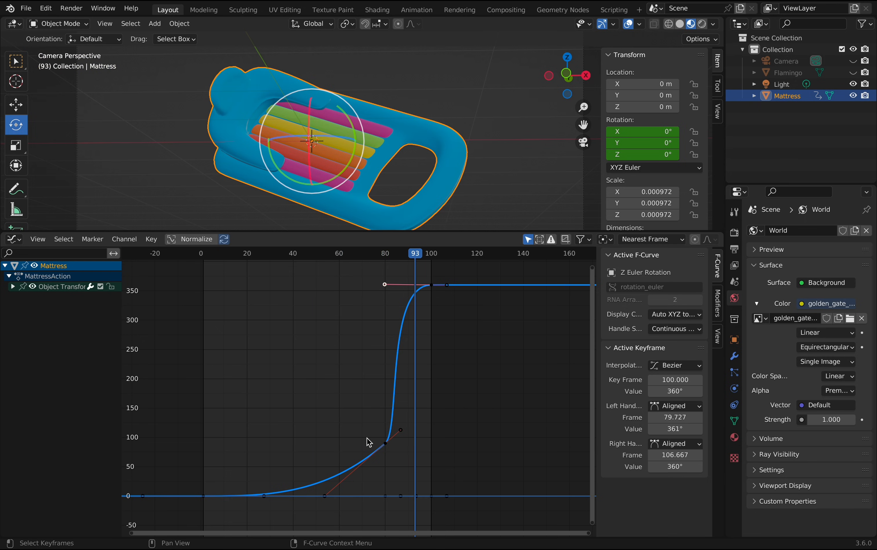
Step: Stretch the right handle of the Z rotation curve's frame 80 keyframe to about frame 92.5 and 133°, and play the result
left_click(385, 445)
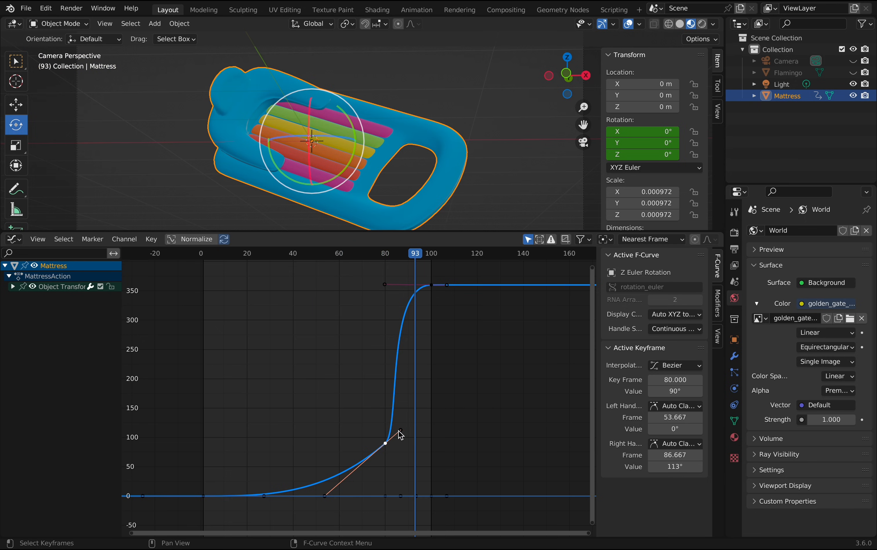
left_click_drag(402, 433, 414, 419)
key("ctrl+z")
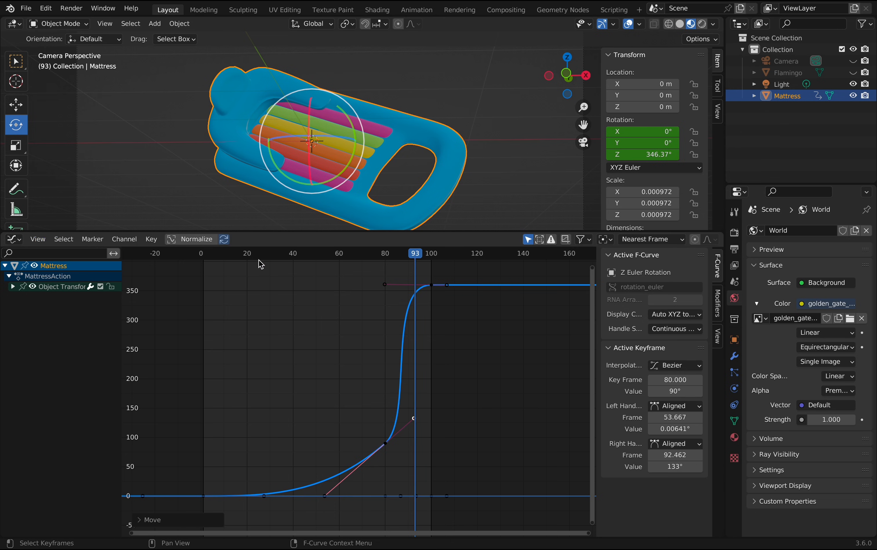
left_click_drag(416, 251, 255, 259)
key("space")
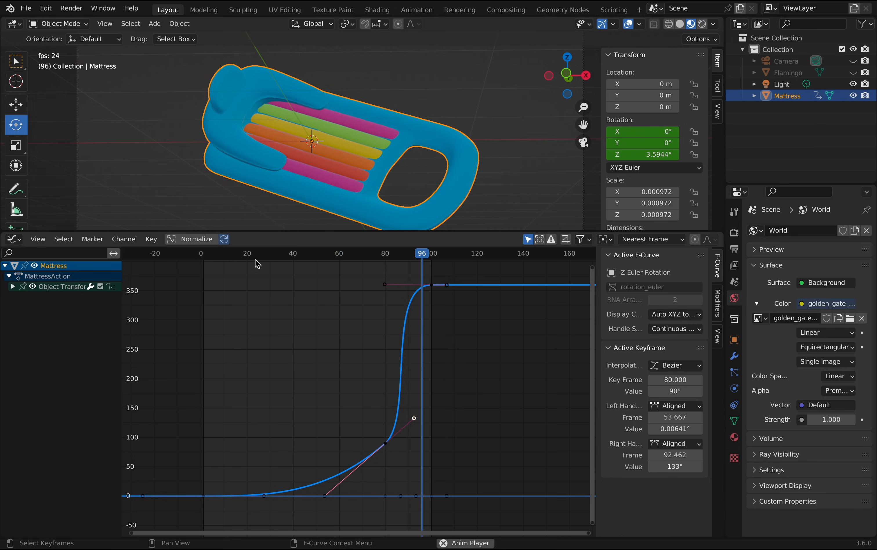
key("space")
Step: Extend the frame 80 keyframe's right handle to about frame 96.5 and 141°, and play the spin in the slightly enlarged viewport
left_click_drag(325, 231, 325, 258)
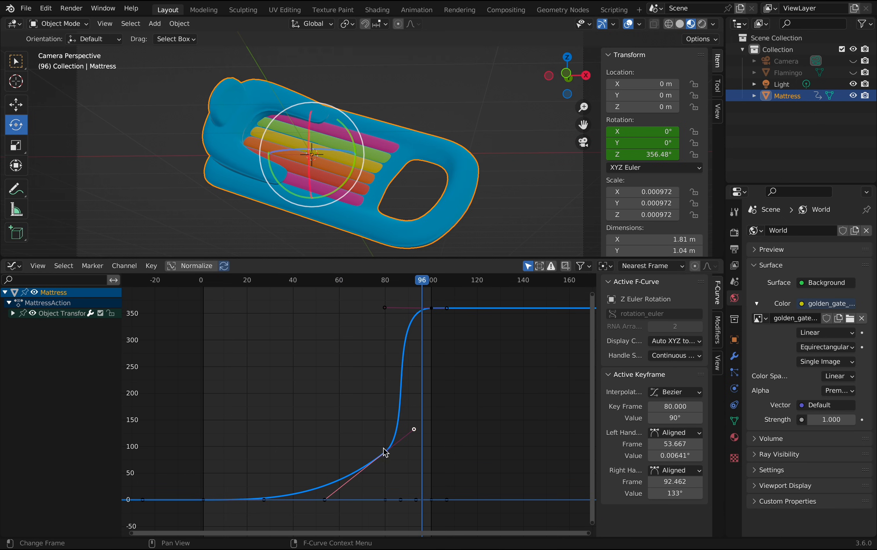
mouse_move(414, 431)
left_mouse_down()
mouse_move(408, 434)
mouse_move(427, 425)
left_mouse_up()
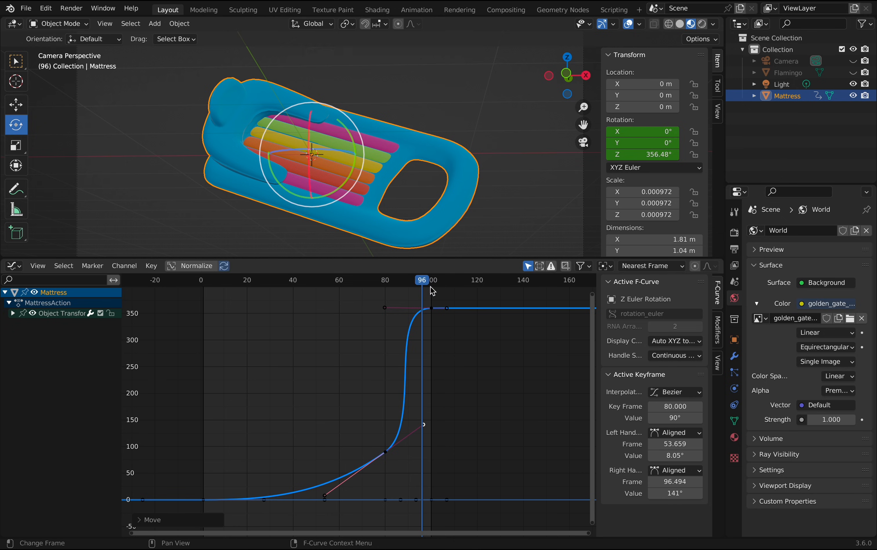
left_click(295, 286)
key("space")
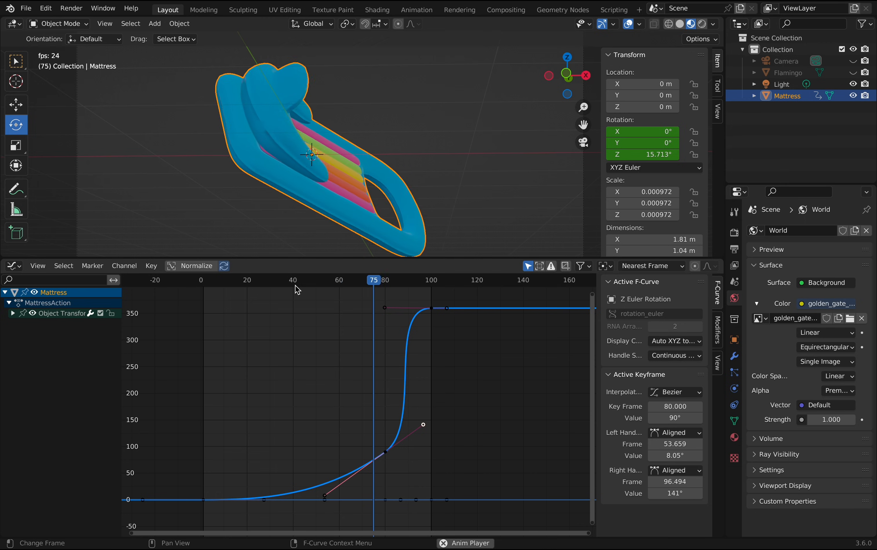
key("space")
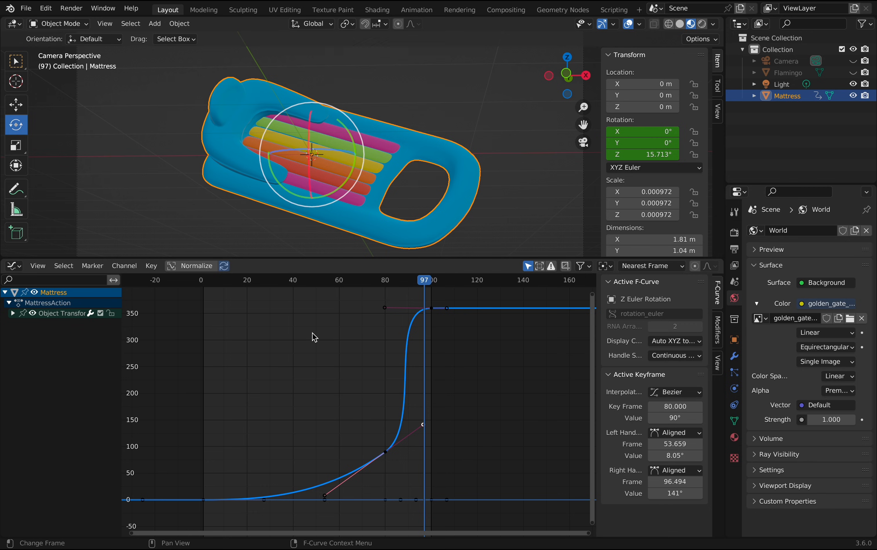
Step: Scrub the mattress's fast turn between frames 80 and 99 and replay the animation to check its acceleration
left_click_drag(413, 284, 387, 285)
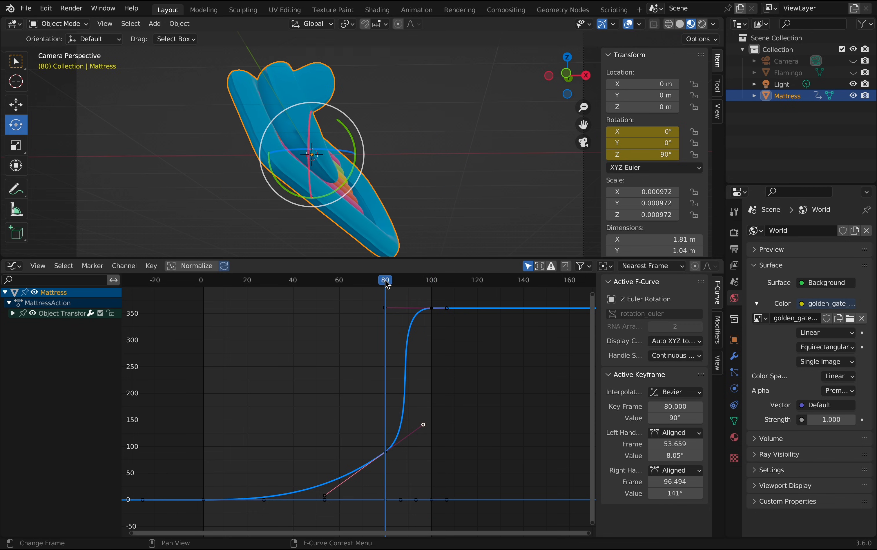
key("space")
key("space")
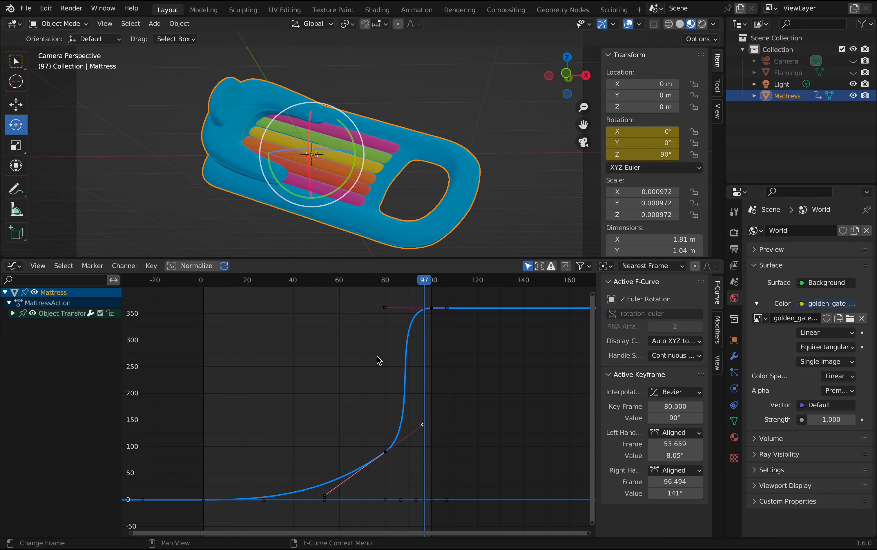
mouse_move(429, 293)
left_mouse_down()
mouse_move(395, 288)
mouse_move(429, 293)
mouse_move(412, 298)
left_mouse_up()
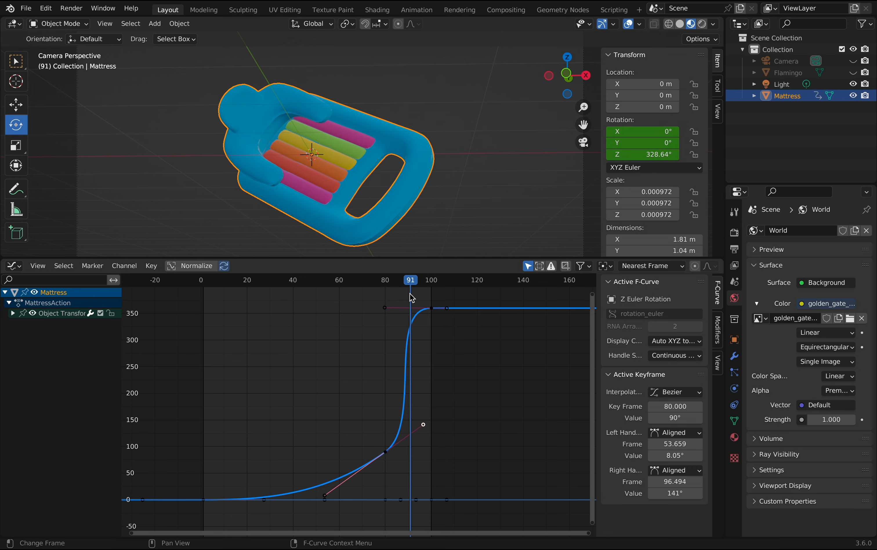
key("space")
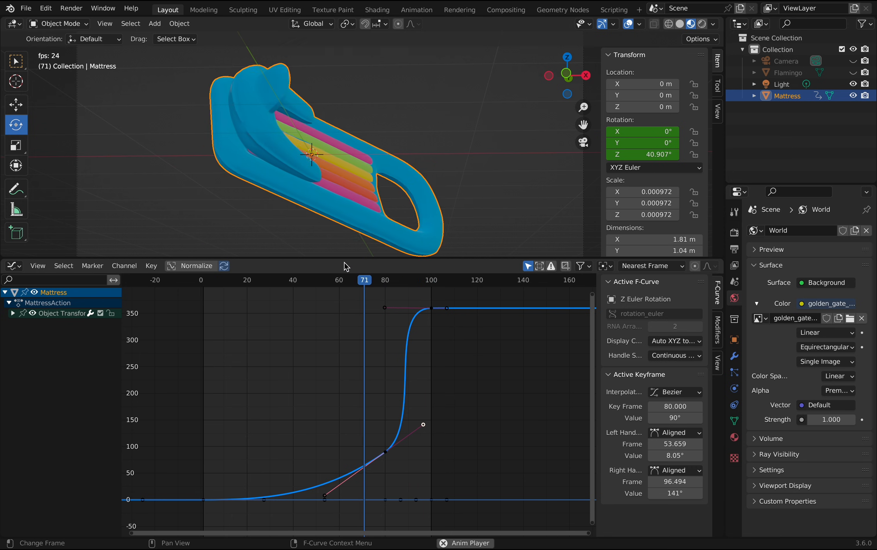
key("space")
mouse_move(428, 282)
left_mouse_down()
mouse_move(403, 283)
mouse_move(430, 288)
left_mouse_up()
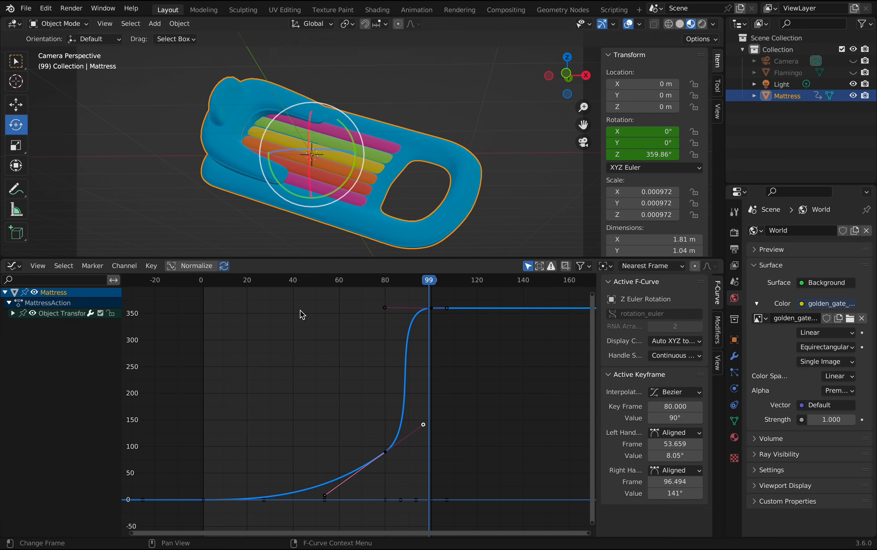
Step: Change the Graph Editor area back to the Timeline and copy all of the mattress's rotation keyframes
left_click(14, 266)
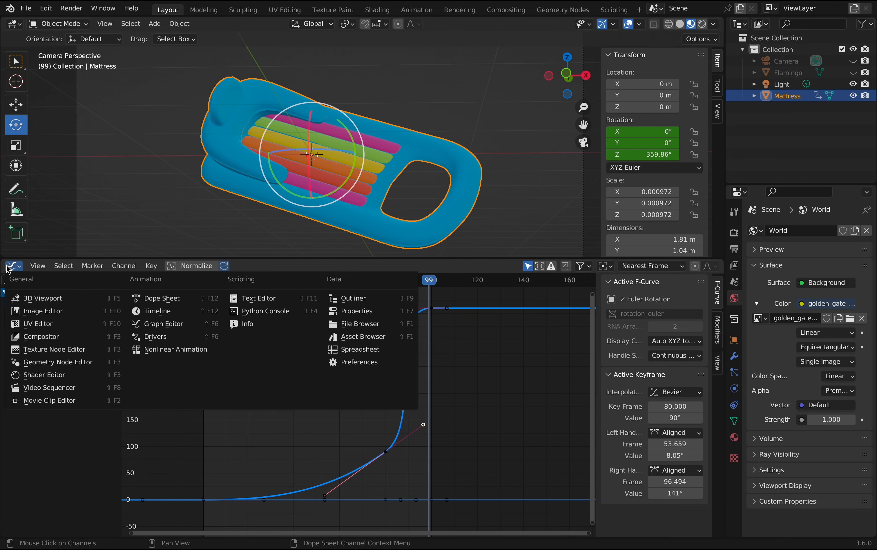
left_click(165, 317)
left_click_drag(386, 346, 160, 294)
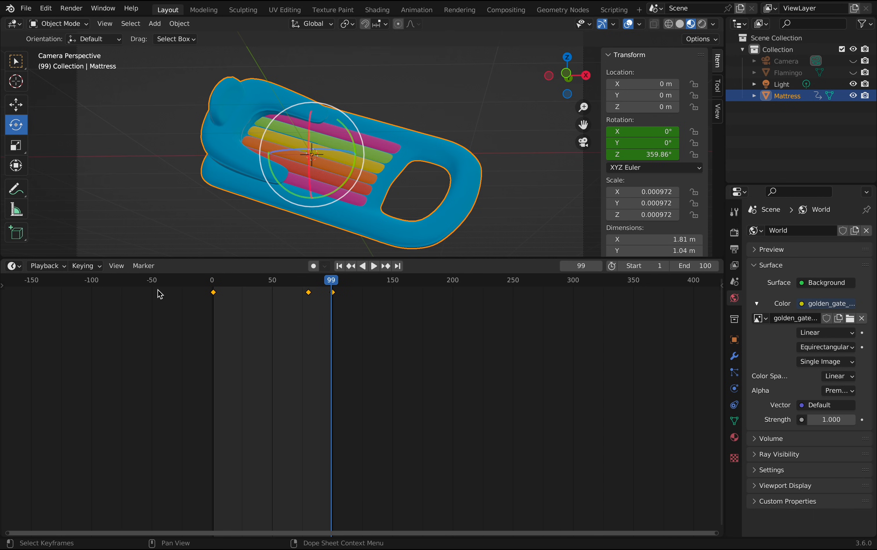
left_click(397, 343)
Step: Unhide and select the flamingo, enlarge the viewport, and insert a rotation keyframe for it at frame 0
left_click(853, 72)
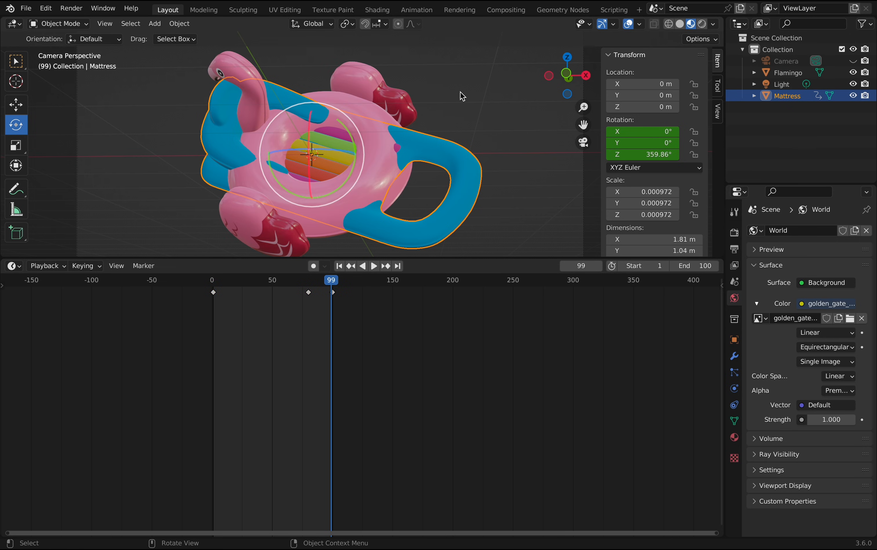
left_click(372, 89)
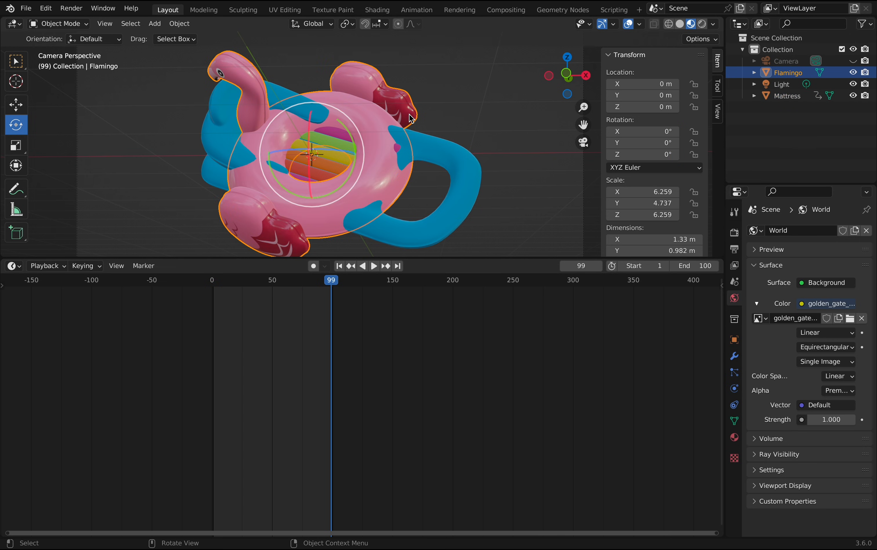
left_click(211, 329)
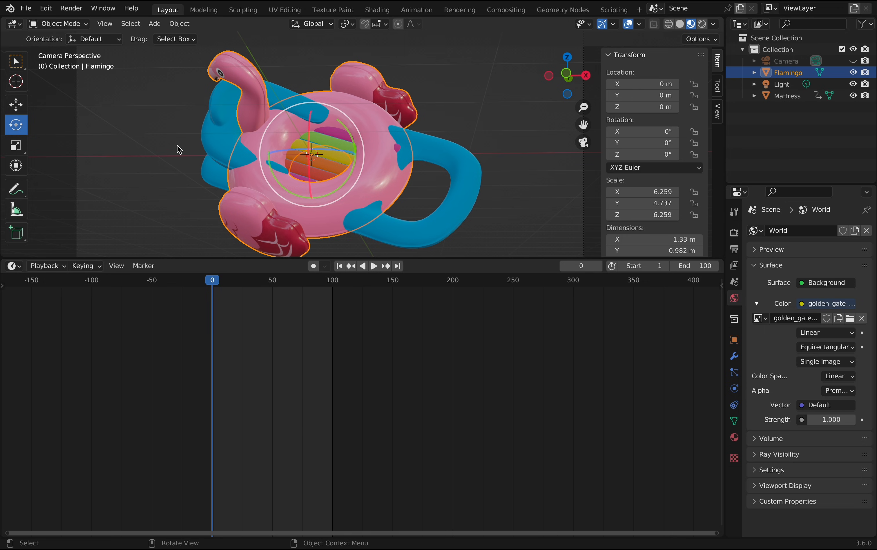
left_click_drag(186, 258, 173, 376)
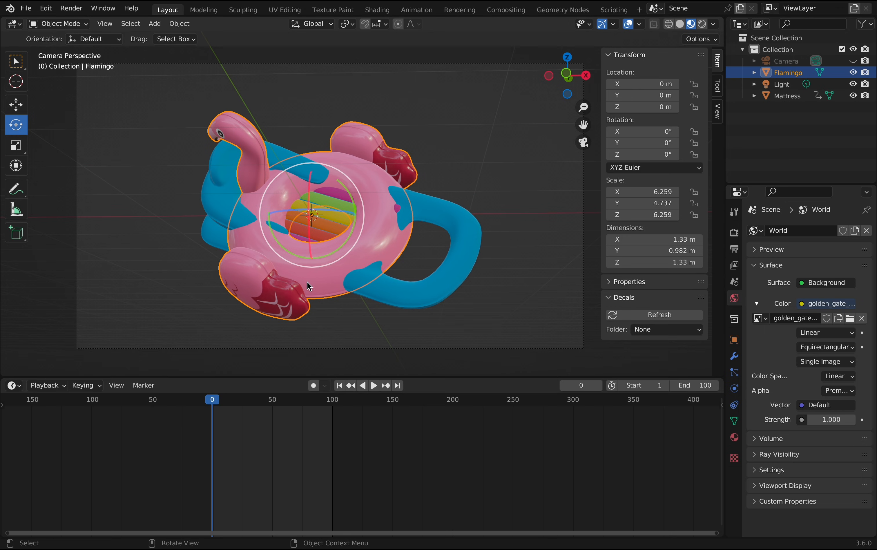
right_click(254, 255)
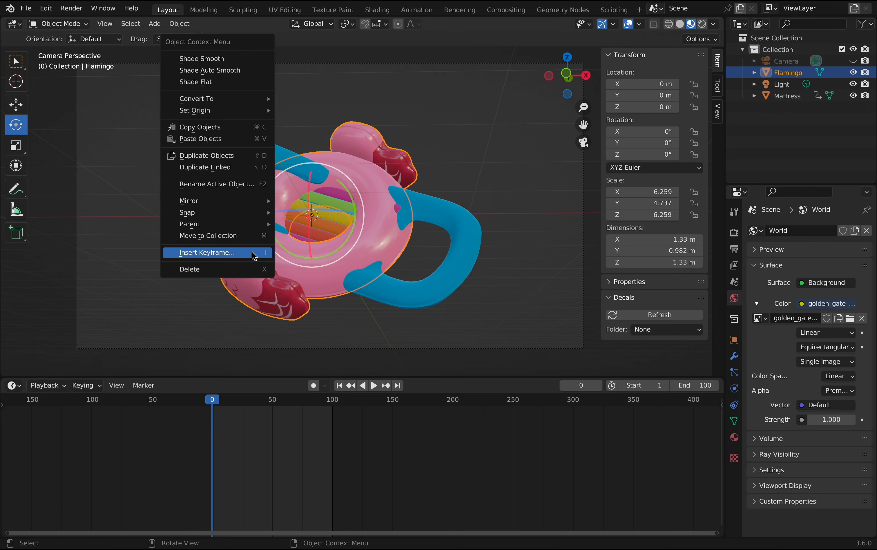
left_click(254, 256)
left_click(254, 256)
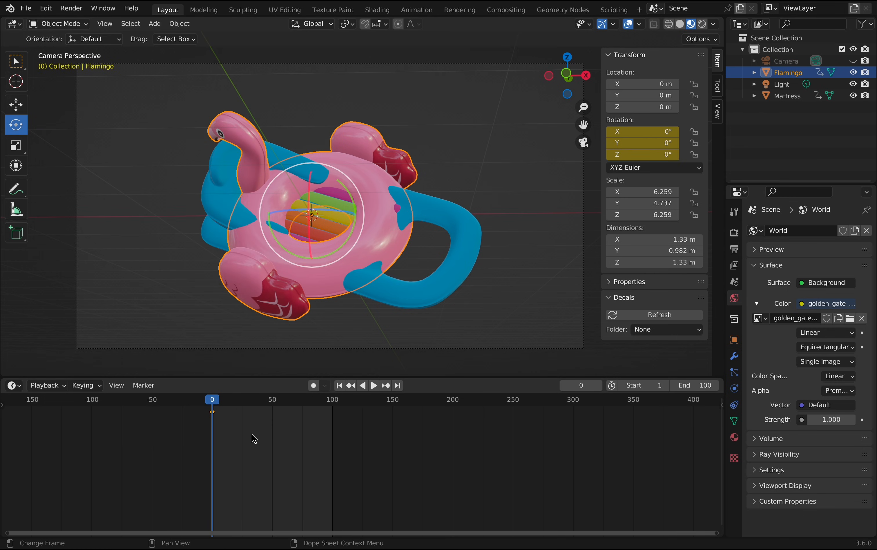
Step: Paste the mattress's copied keyframes onto the flamingo starting at frame 0, and play both models spinning
key("ctrl+v")
left_click(273, 438)
key("space")
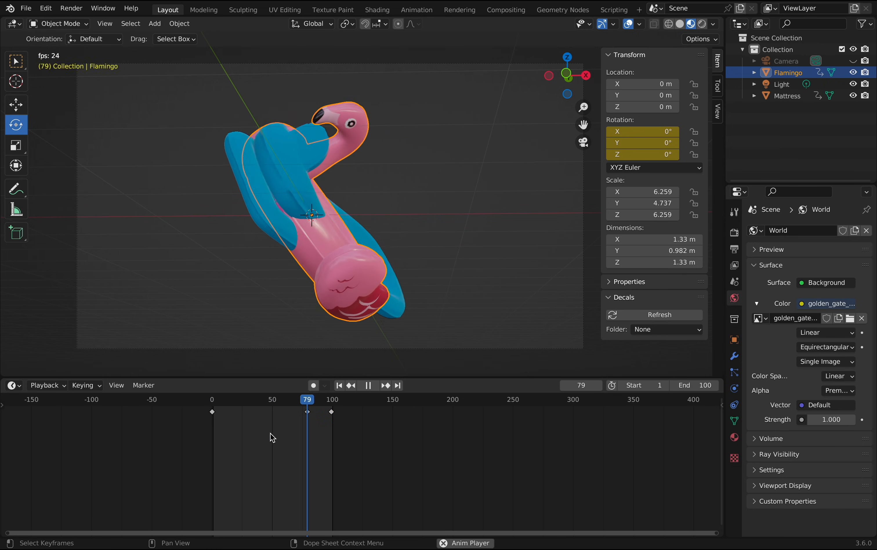
key("space")
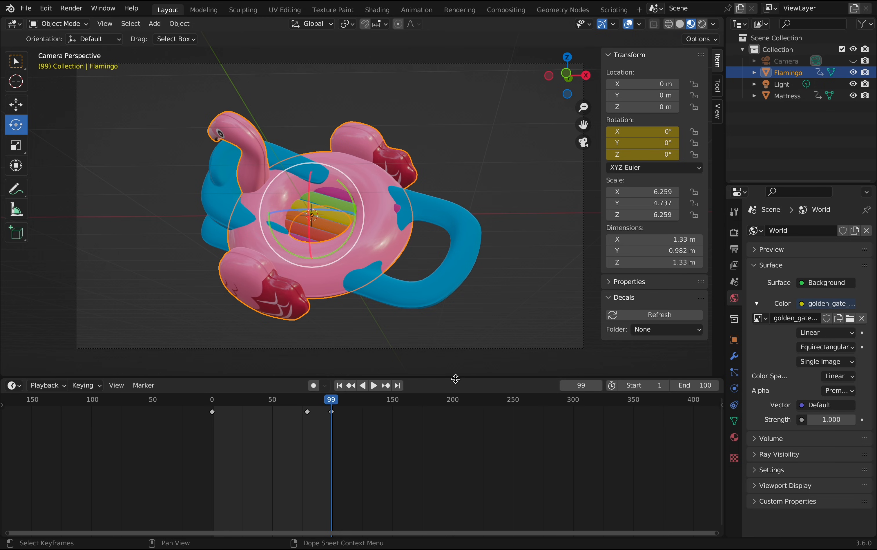
Step: Play the animation and scrub up to frame 100 to compare the mattress's and flamingo's rotations
left_click_drag(456, 378, 446, 316)
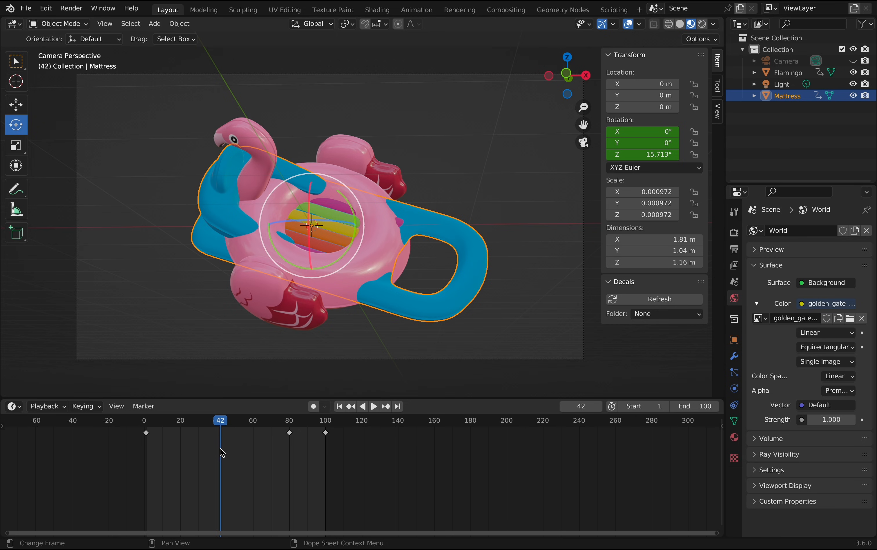
key("space")
left_click_drag(229, 430, 326, 457)
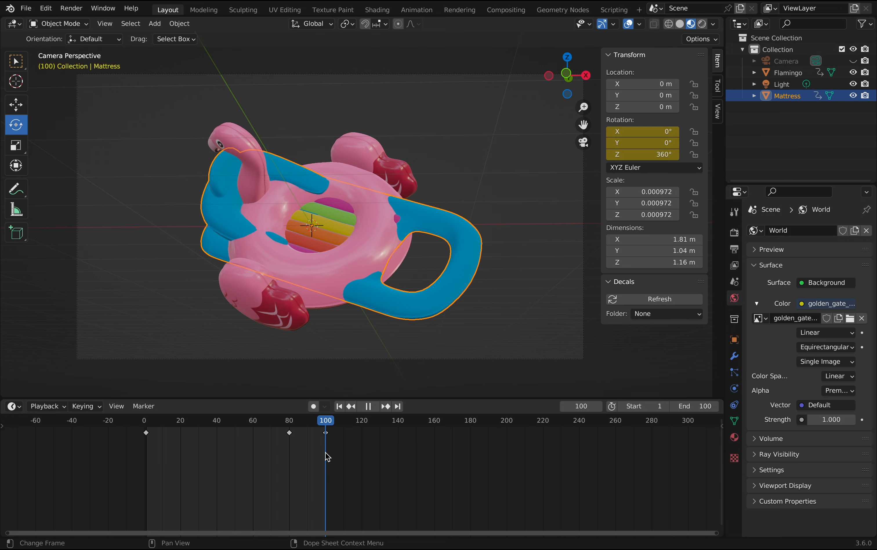
key("space")
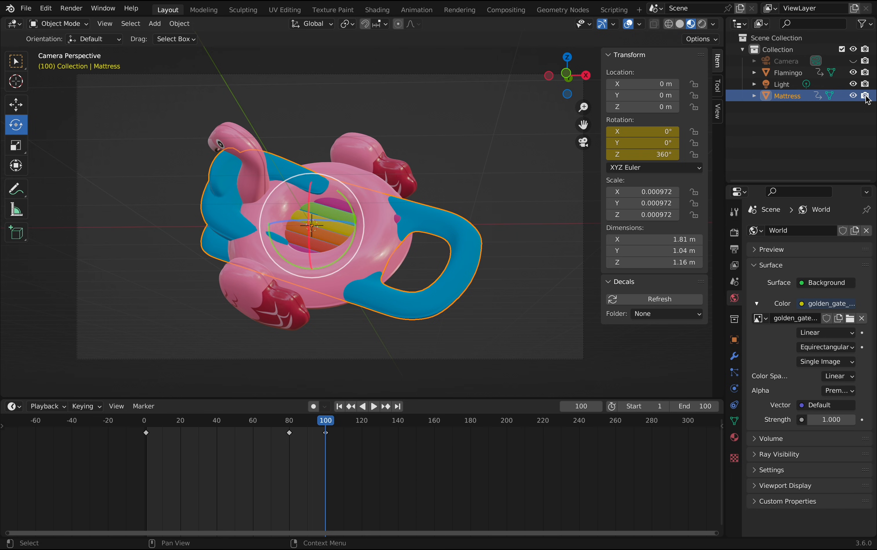
Step: At frame 1, keyframe the mattress as enabled in renders and the flamingo as disabled in renders
left_click_drag(348, 427, 146, 467)
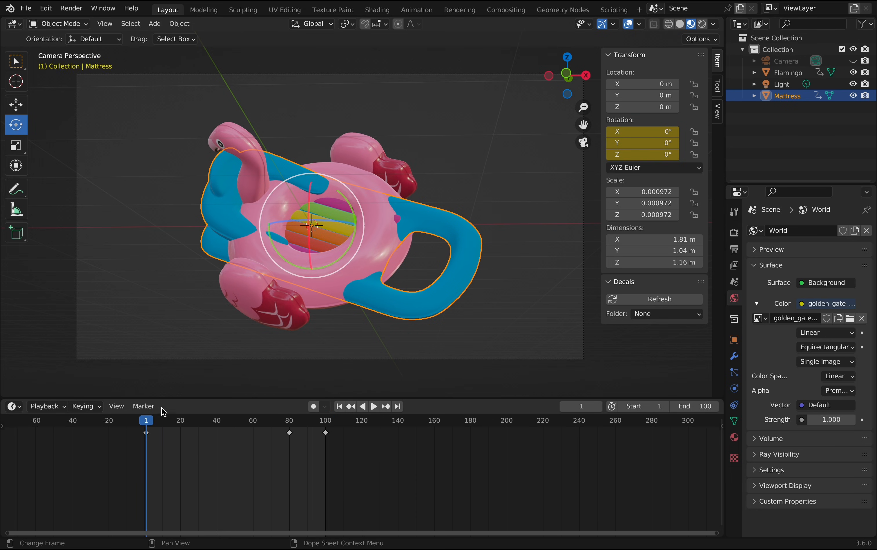
right_click(866, 99)
left_click(865, 96)
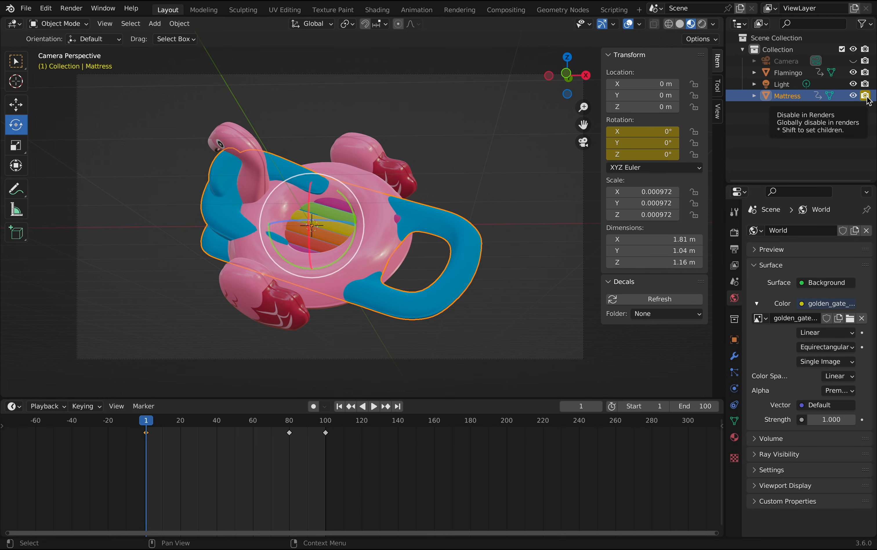
right_click(870, 75)
left_click(867, 72)
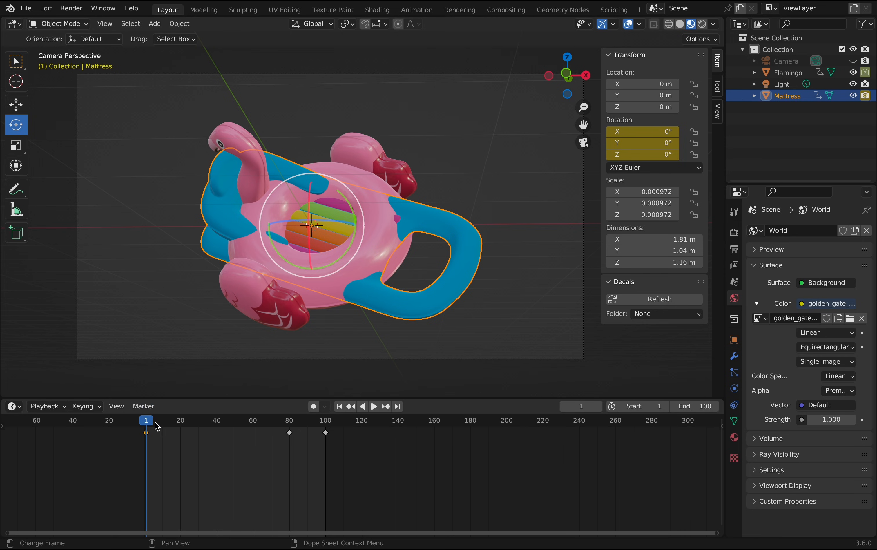
Step: At frame 90, disable the mattress and enable the flamingo in renders, and keyframe both settings
left_click_drag(147, 421, 307, 452)
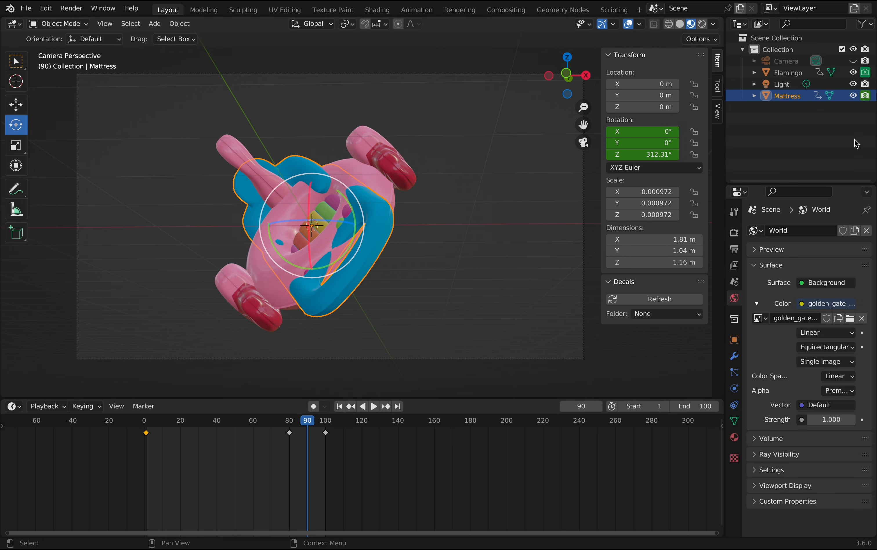
left_click(866, 96)
right_click(866, 95)
left_click(866, 96)
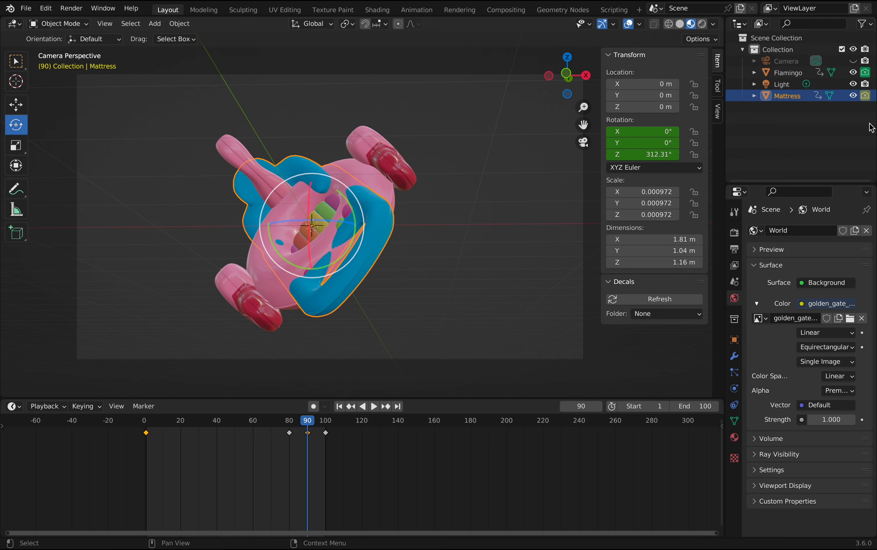
right_click(867, 74)
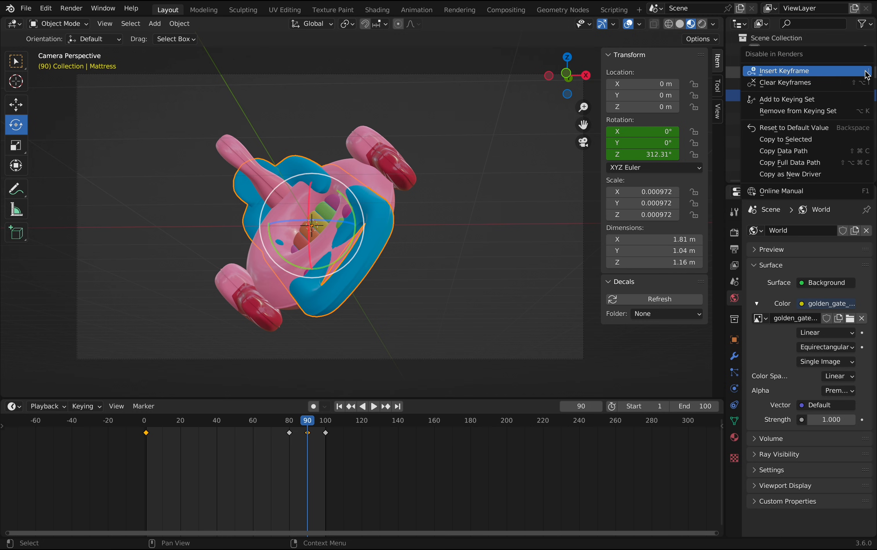
left_click(865, 71)
left_click(850, 130)
Step: Enlarge the timeline, set the end frame to 180, and scrub between frames 101 and 80 to check the render-visibility swap
left_click_drag(308, 422, 322, 424)
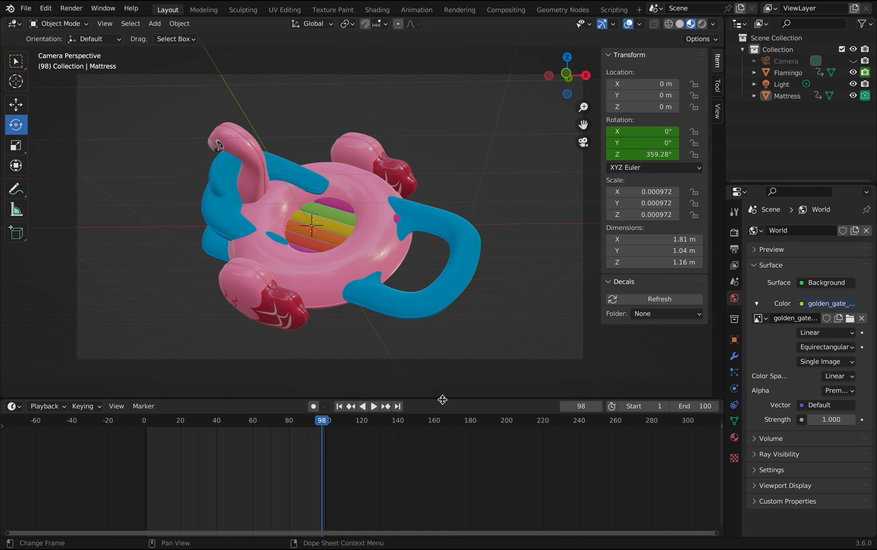
left_click_drag(443, 398, 422, 271)
mouse_move(320, 304)
left_mouse_down()
mouse_move(329, 317)
mouse_move(335, 299)
left_mouse_up()
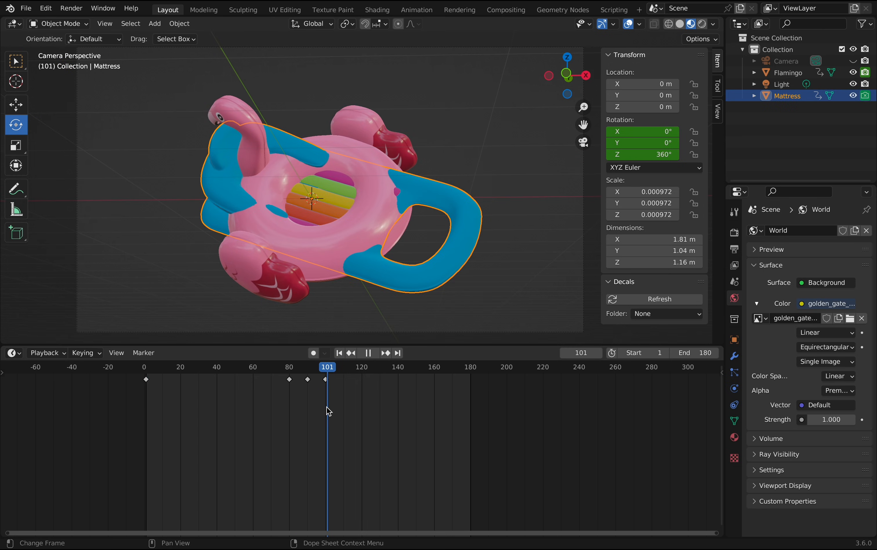
left_click_drag(326, 407, 325, 407)
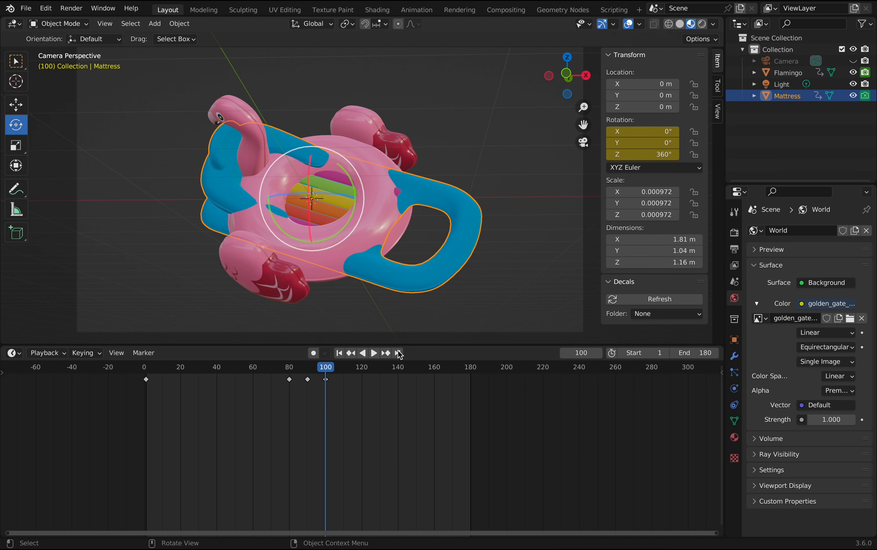
left_click_drag(326, 367, 291, 434)
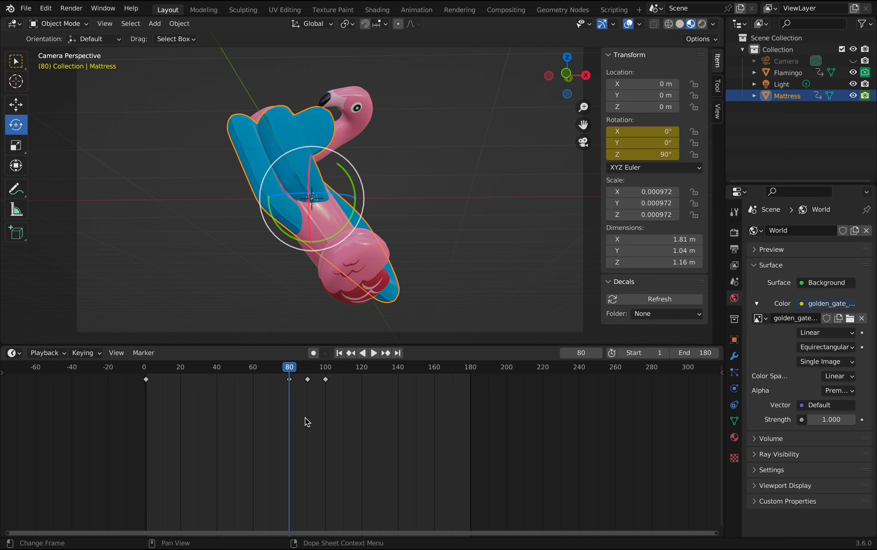
Step: Select the flamingo, set its Z rotation to 450° at frame 180, and keyframe its rotation there
left_click_drag(304, 390, 329, 463)
left_click(278, 260)
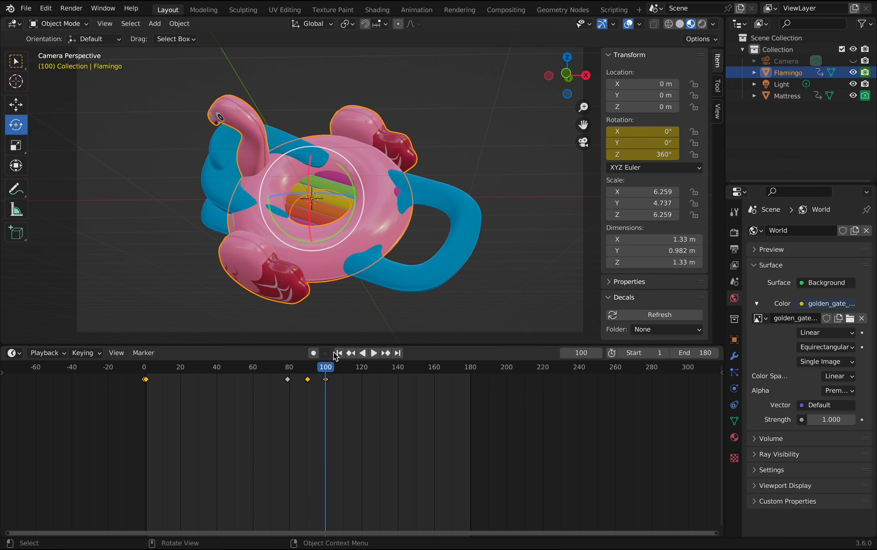
left_click_drag(336, 370, 470, 399)
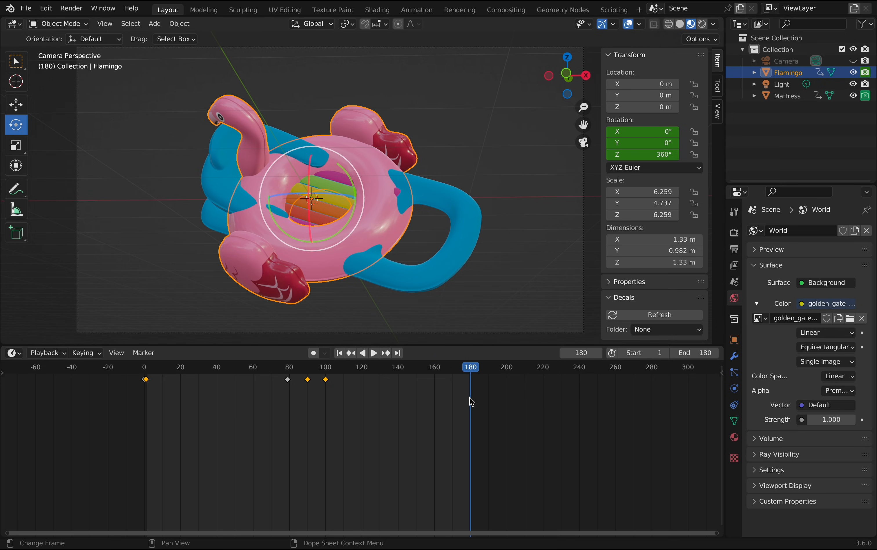
left_click_drag(143, 416, 289, 427)
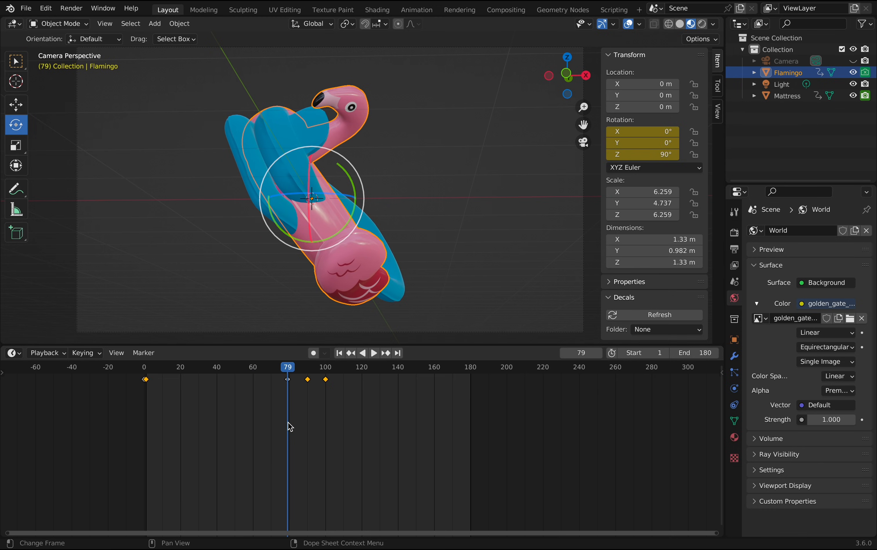
left_click_drag(291, 372, 327, 395)
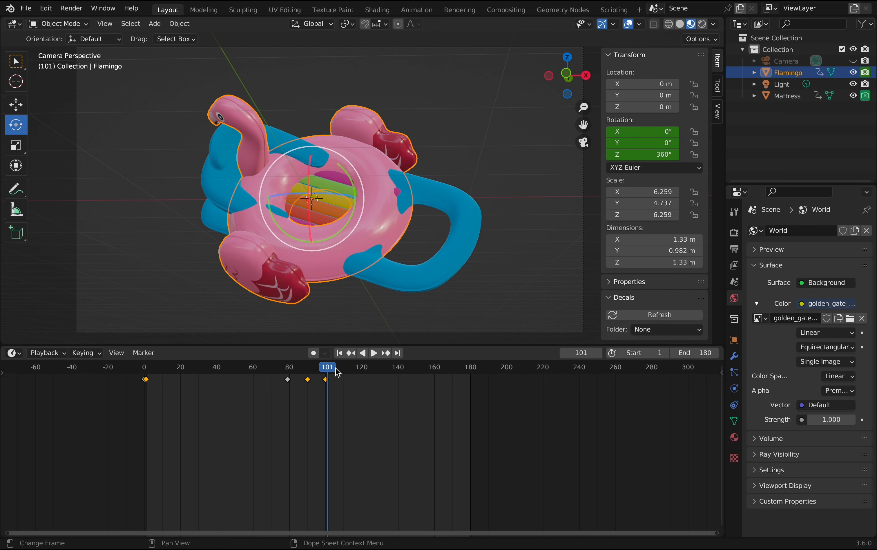
left_click_drag(339, 373, 471, 427)
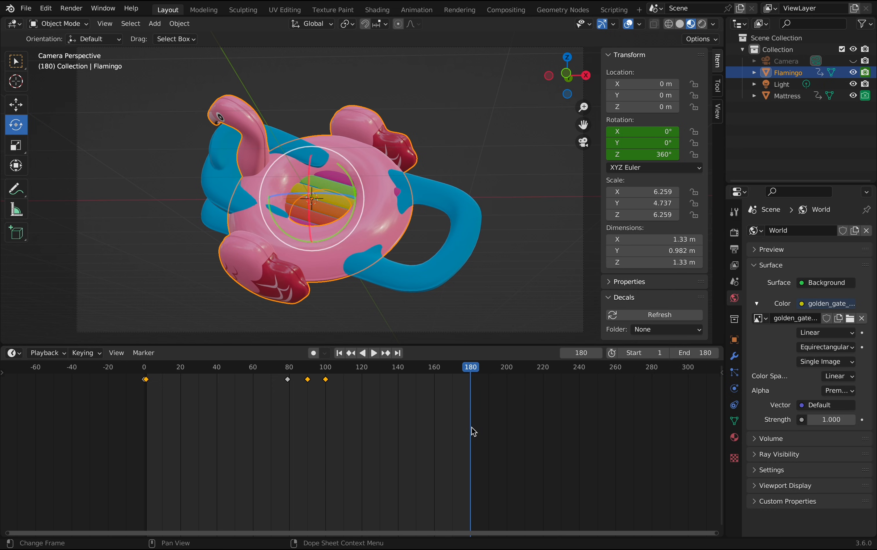
left_click(668, 153)
type("450")
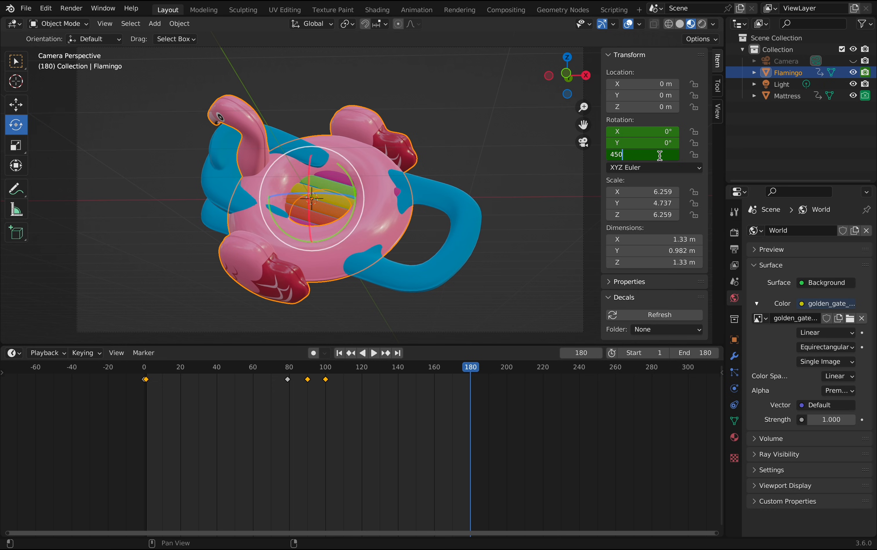
key("Return")
right_click(426, 148)
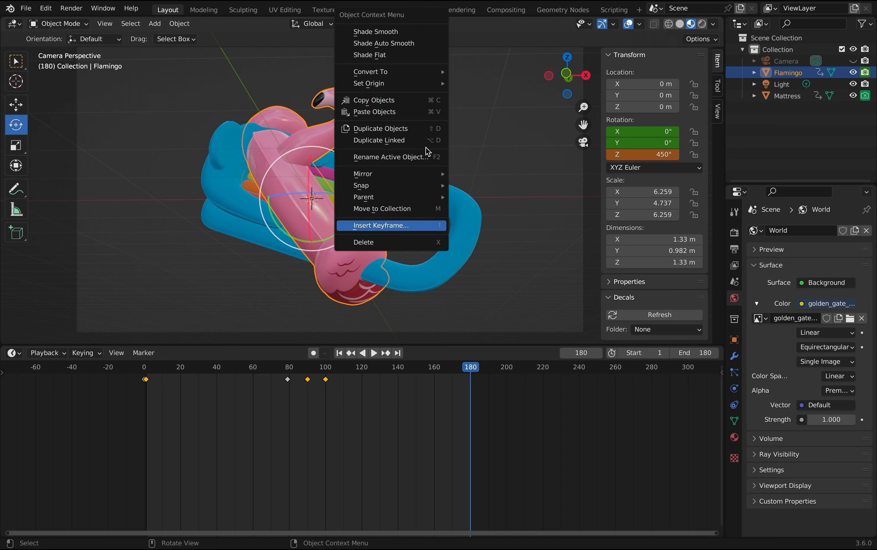
left_click(412, 225)
left_click(412, 230)
Step: Play the animation from the start and scrub back to frame 103 to check the flamingo's spin just after frame 100
left_click_drag(472, 367, 145, 400)
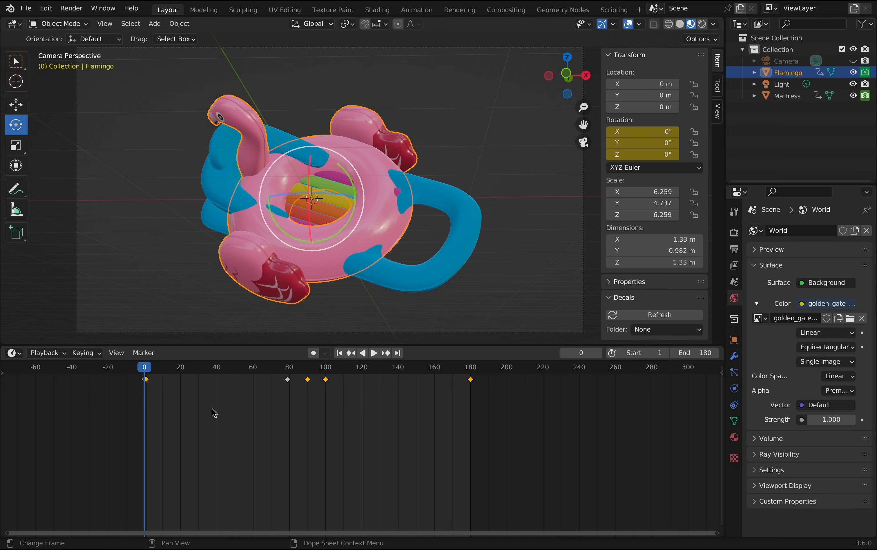
key("space")
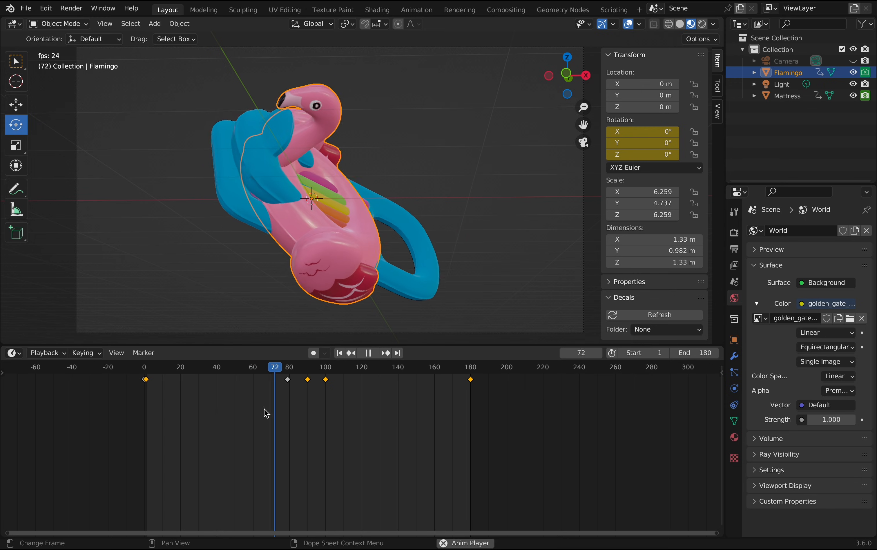
key("space")
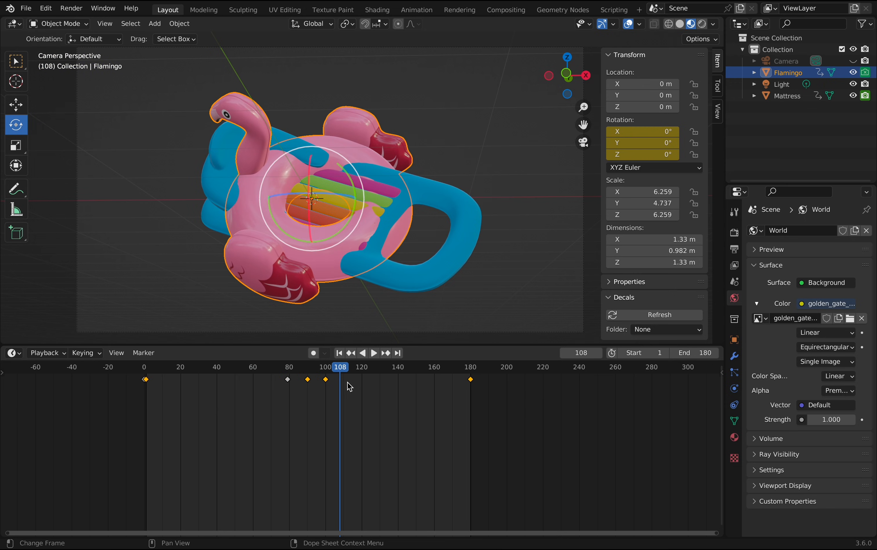
left_click_drag(322, 371, 331, 374)
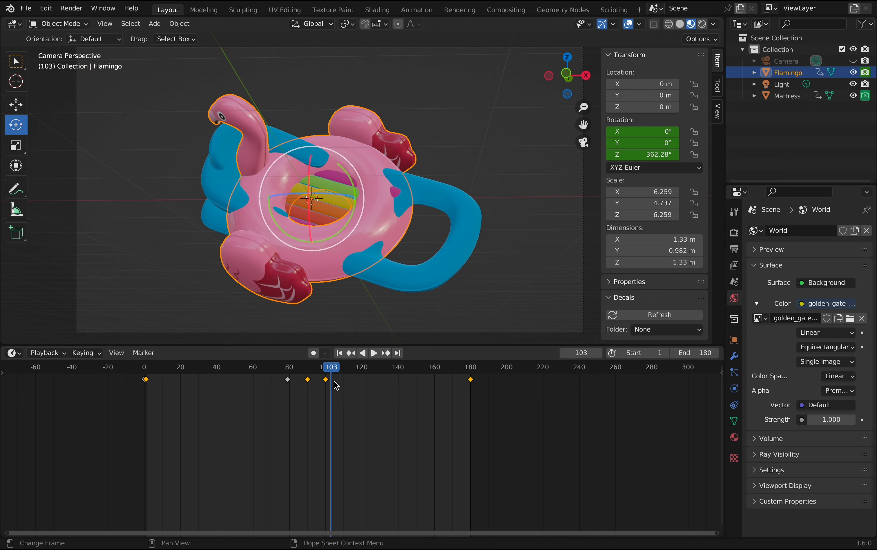
Step: Switch the timeline area to the Graph Editor and frame the flamingo's curves around frames 80 to 180
left_click_drag(500, 427, 107, 373)
left_click(13, 353)
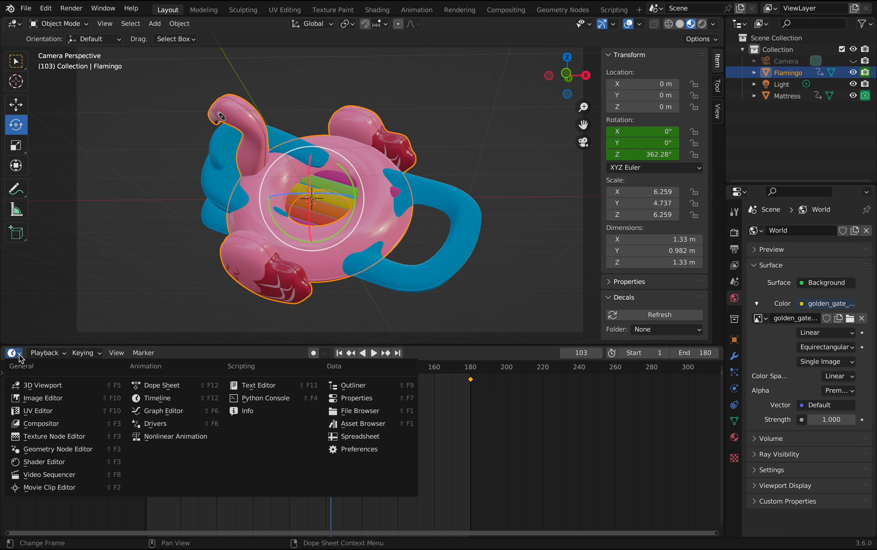
left_click(15, 353)
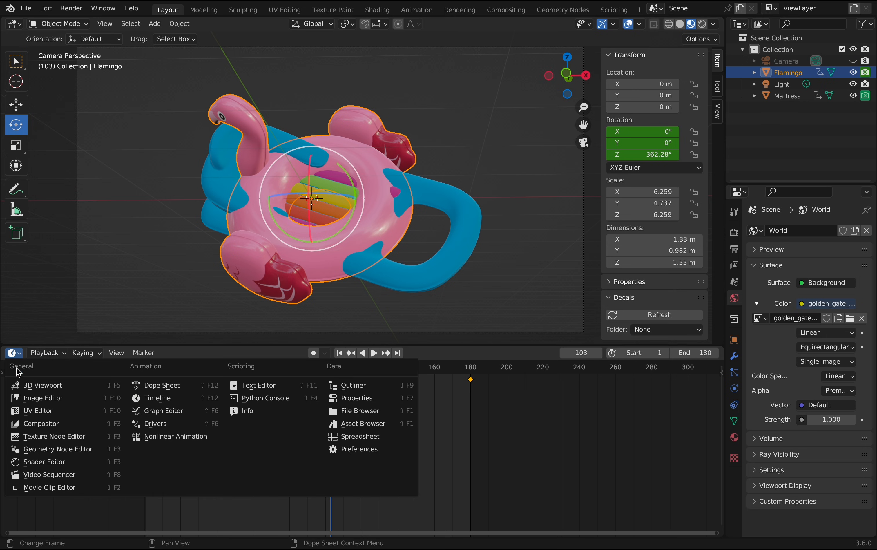
left_click(163, 408)
key("Home")
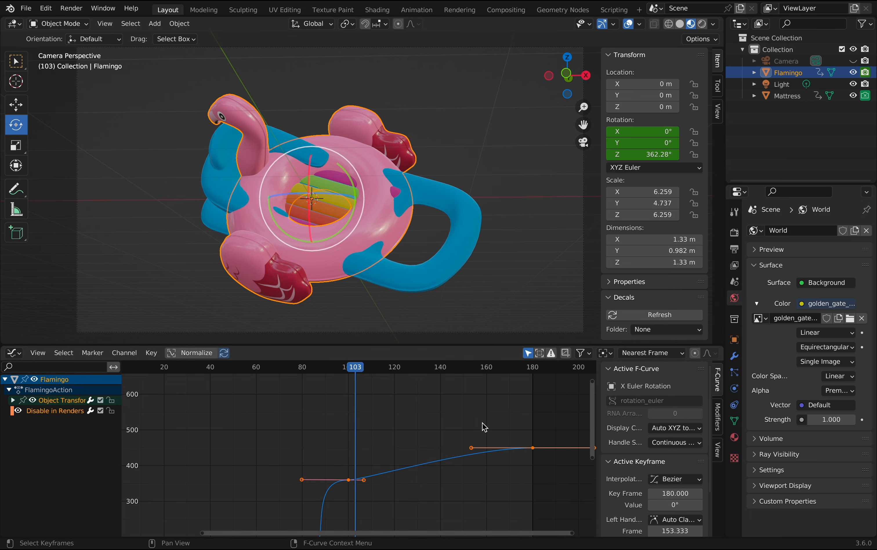
scroll(427, 465, "down", 2)
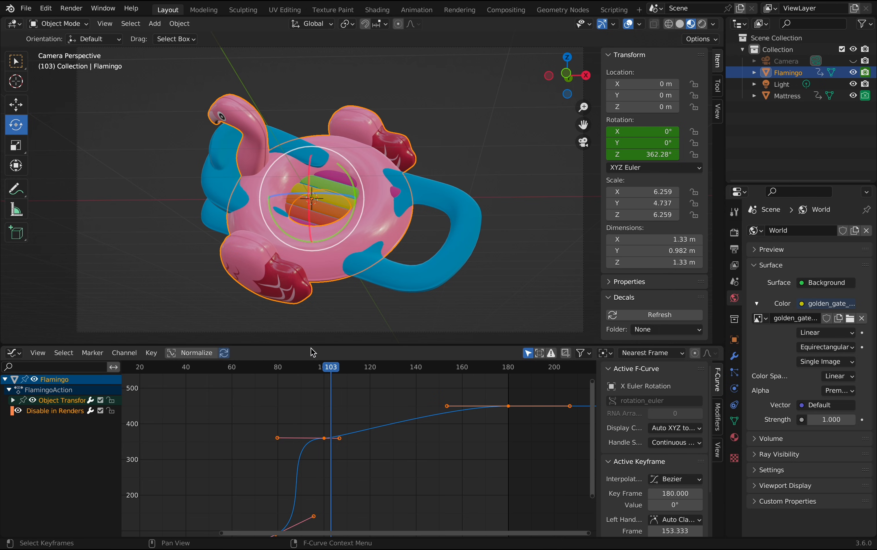
Step: Raise the outgoing handle of the flamingo's Z rotation keyframe at frame 100 to about frame 108, 390°, and play back the smoothed spin
left_click_drag(333, 368, 410, 395)
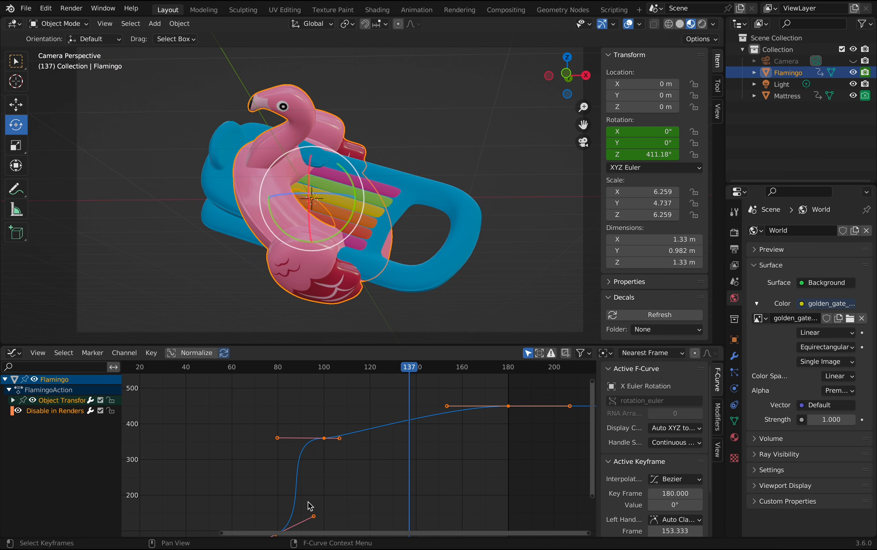
left_click(324, 438)
left_click_drag(338, 439, 343, 428)
left_click_drag(415, 367, 293, 376)
key("space")
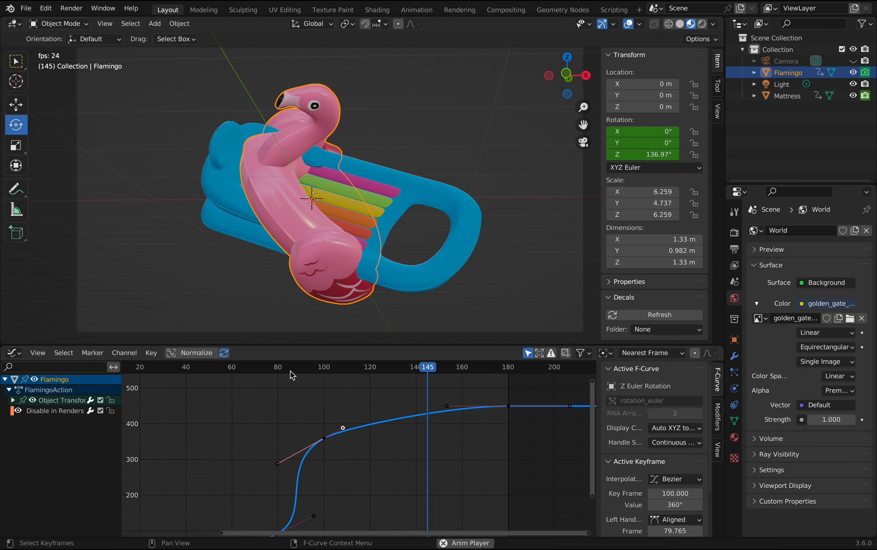
key("space")
Step: Switch the Graph Editor area back to the timeline and move to frame 180
key("ctrl+Tab")
left_click(458, 371)
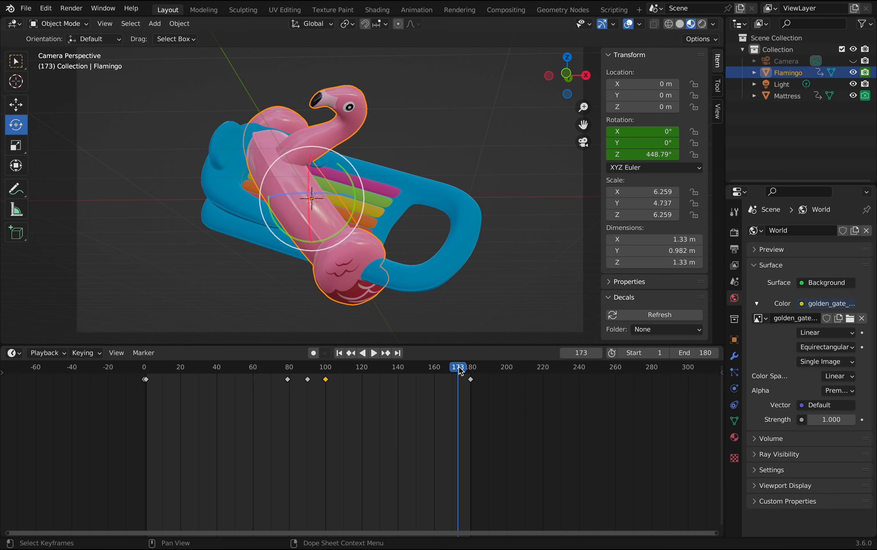
left_click_drag(459, 370, 472, 411)
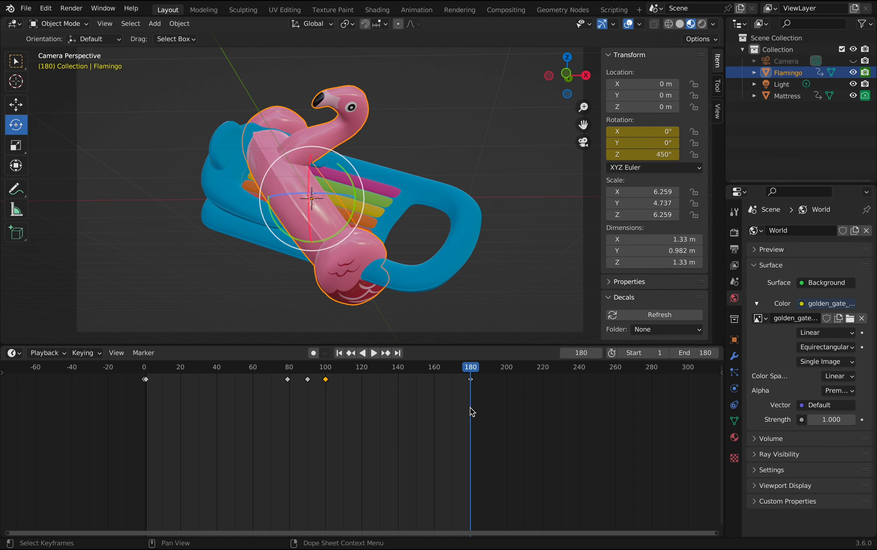
Step: Enable Motion Blur in the render settings and set its shutter to 2.5
left_click(735, 232)
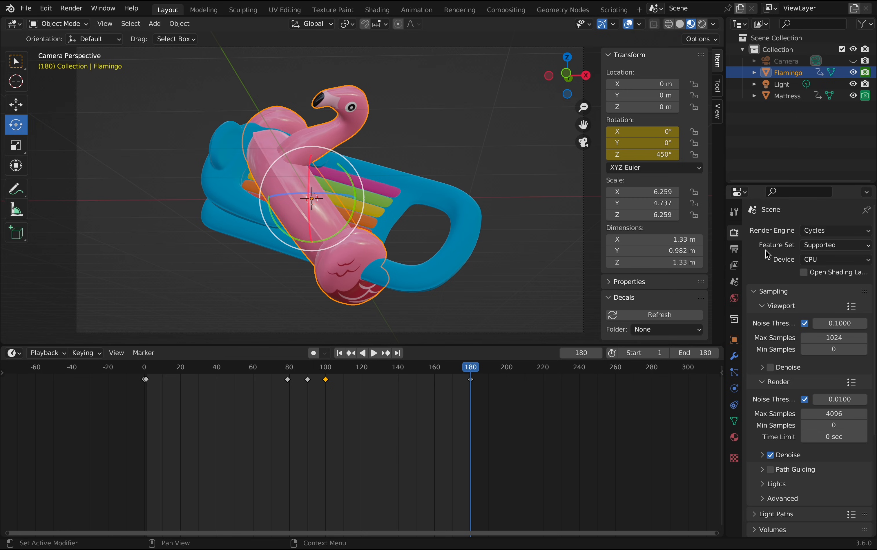
scroll(779, 364, "down", 7)
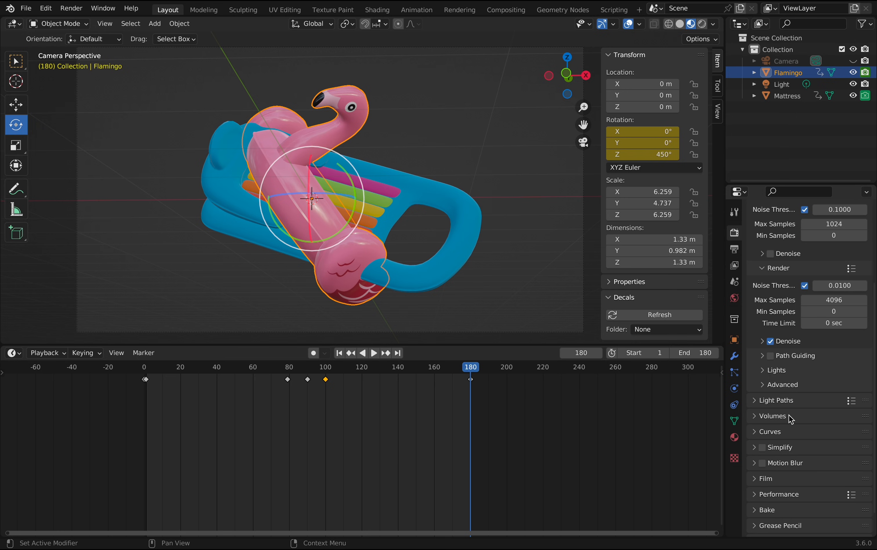
scroll(791, 418, "down", 2)
left_click(764, 440)
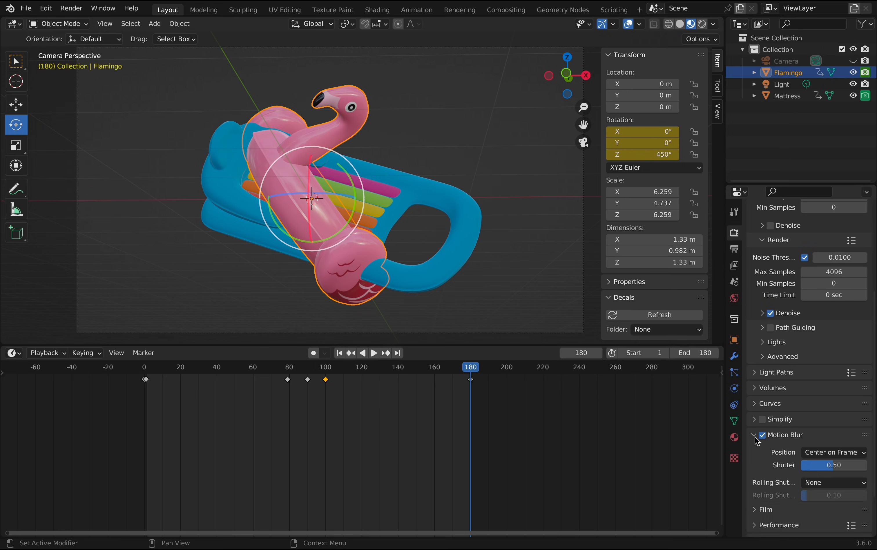
scroll(779, 480, "down", 4)
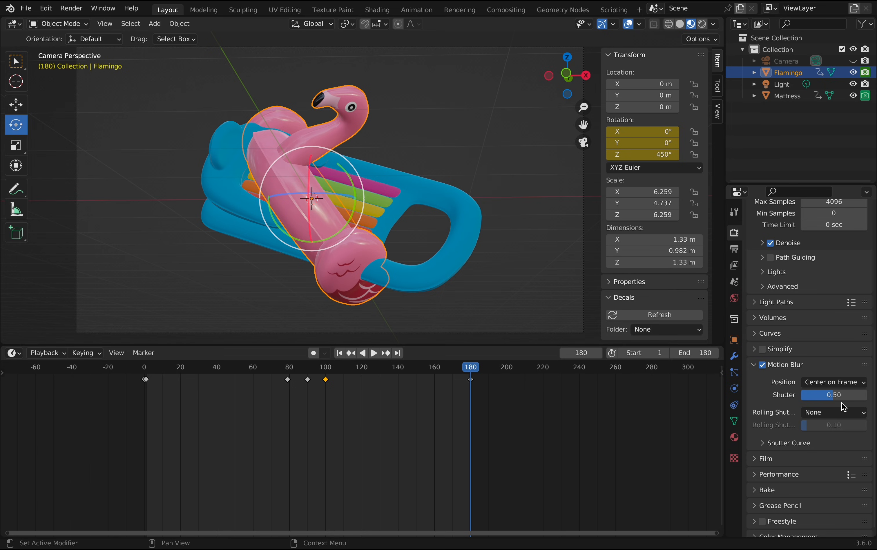
left_click(841, 399)
type("2.")
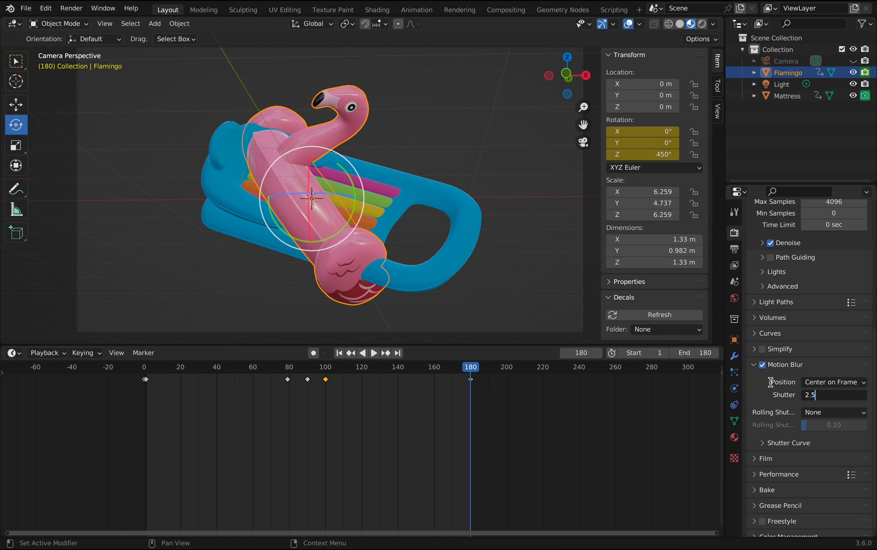
key("Return")
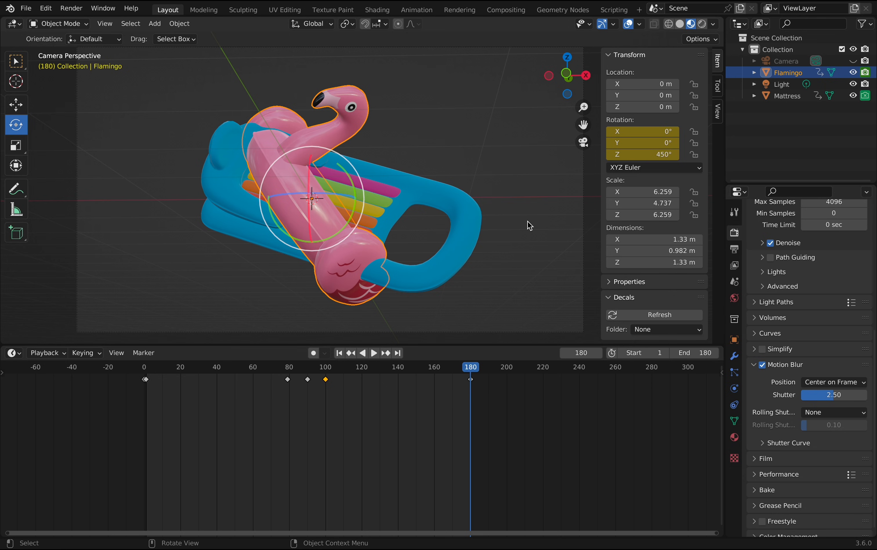